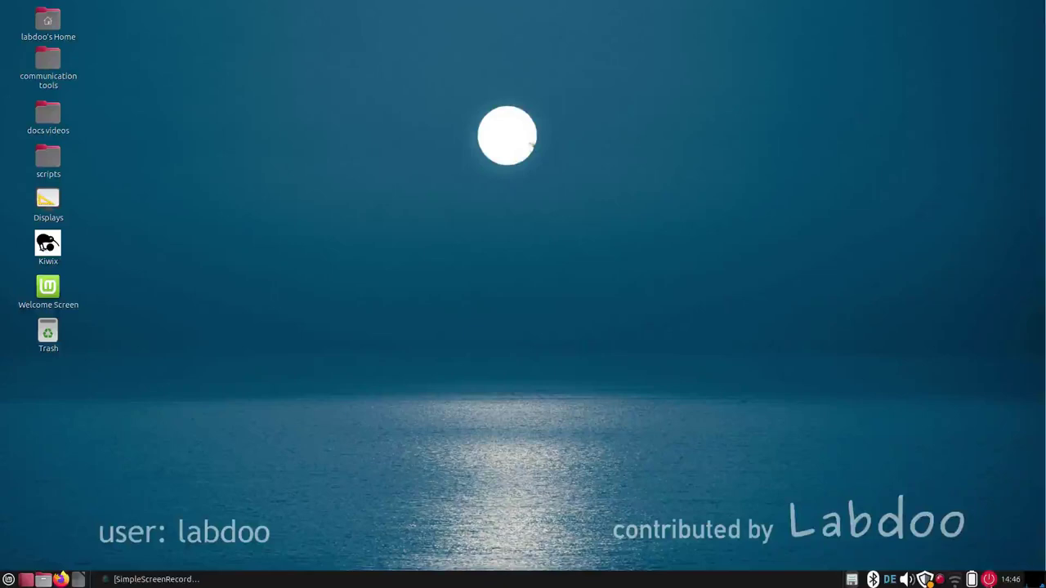
Check the selectable keyboard layouts and open the input method list in the IBus preferences.
{"action": "left_click", "coordinate": [891, 580]}
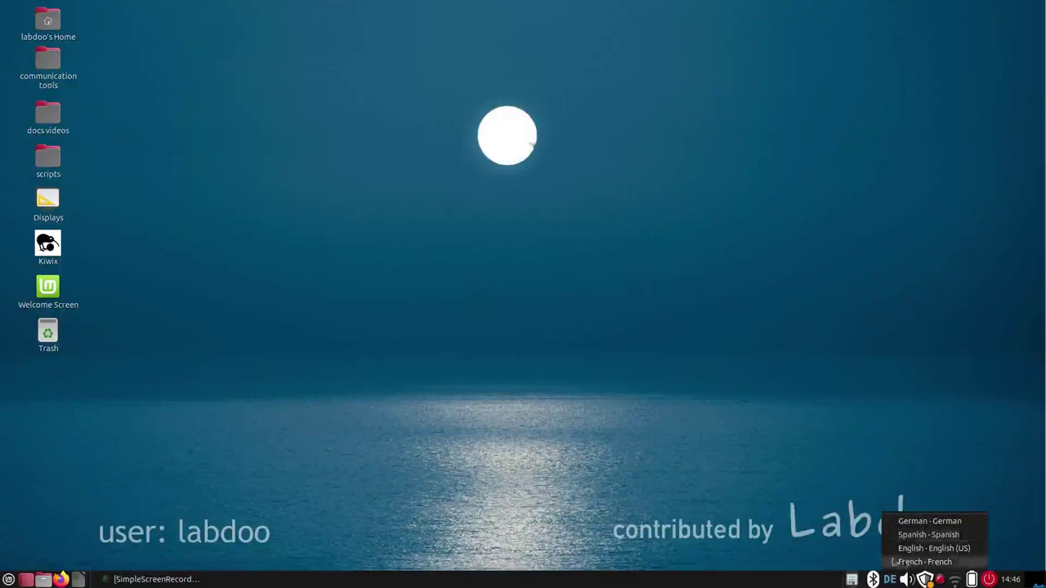
{"action": "left_click", "coordinate": [899, 581]}
{"action": "right_click", "coordinate": [891, 582]}
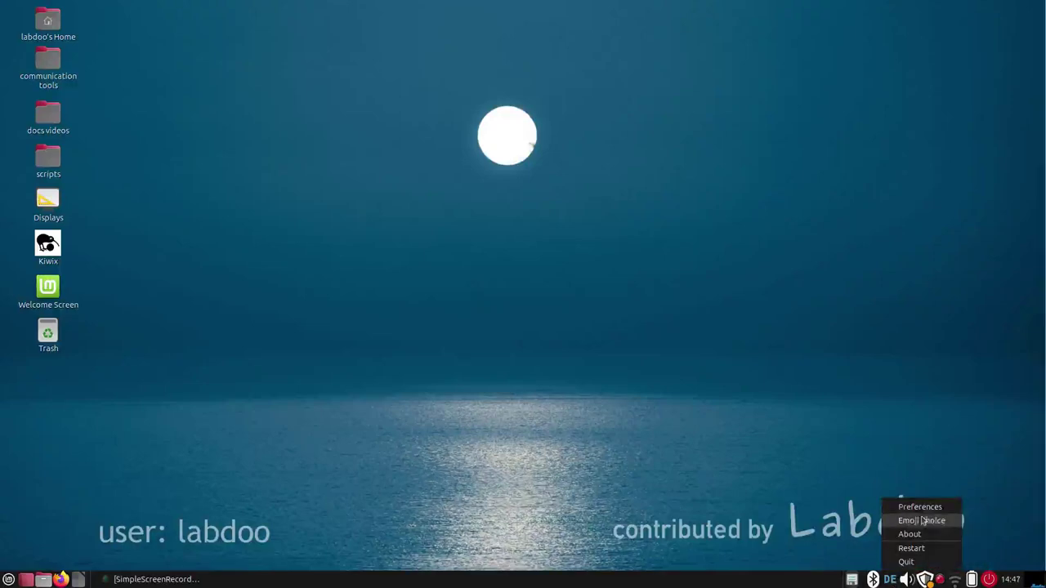
{"action": "left_click", "coordinate": [917, 510]}
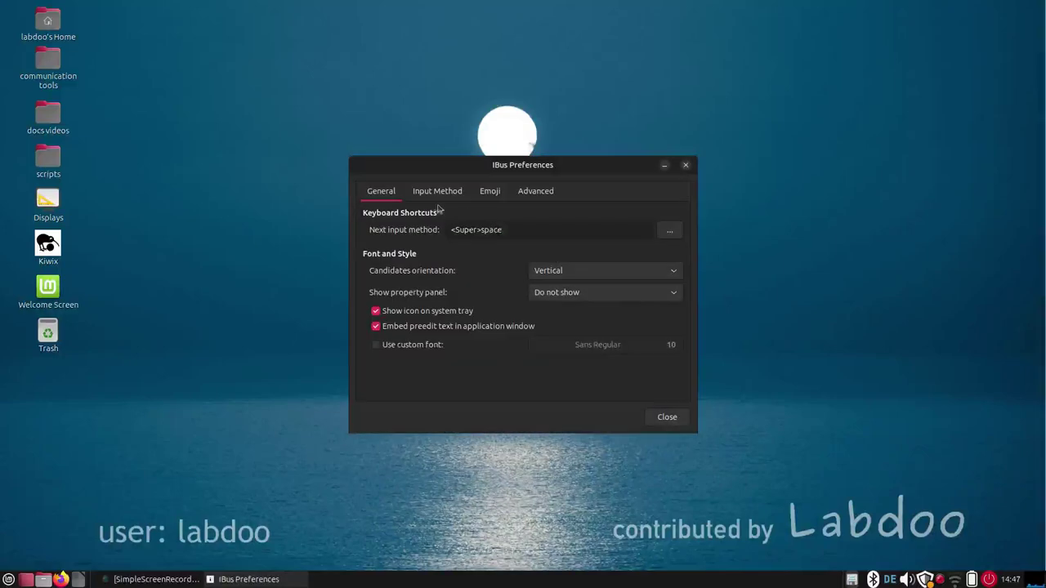
{"action": "left_click", "coordinate": [438, 190]}
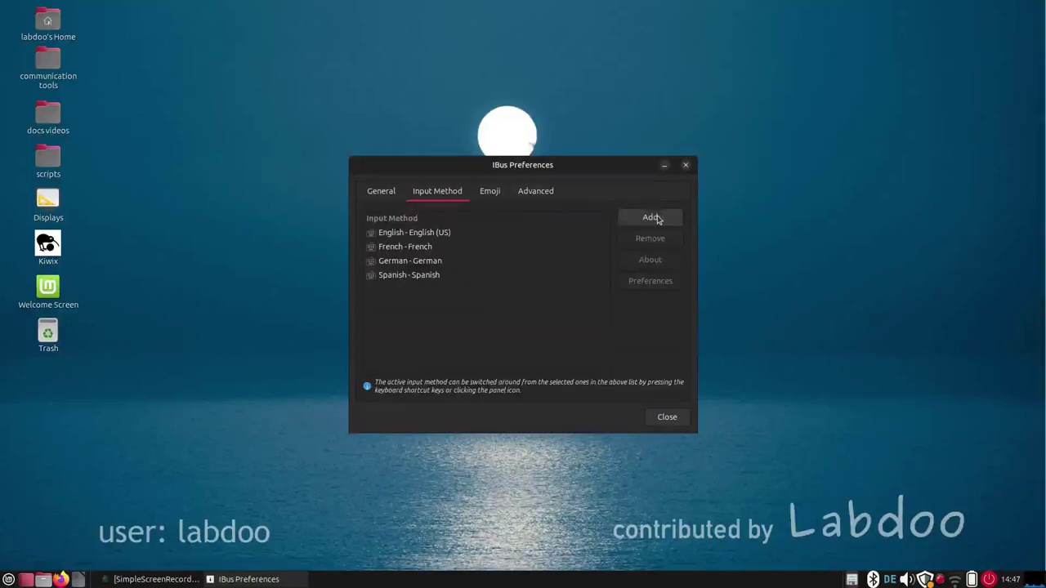
Look through the languages offered for a new input method, without adding one, and close the IBus preferences.
{"action": "left_click", "coordinate": [654, 219]}
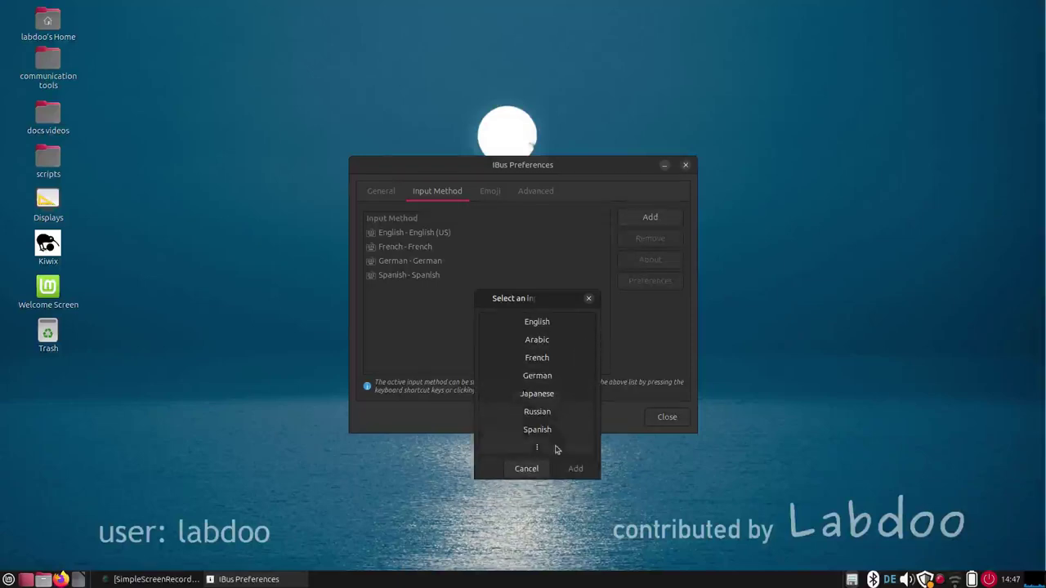
{"action": "left_click", "coordinate": [555, 450]}
{"action": "scroll", "coordinate": [558, 369], "scroll_direction": "down", "scroll_amount": 4}
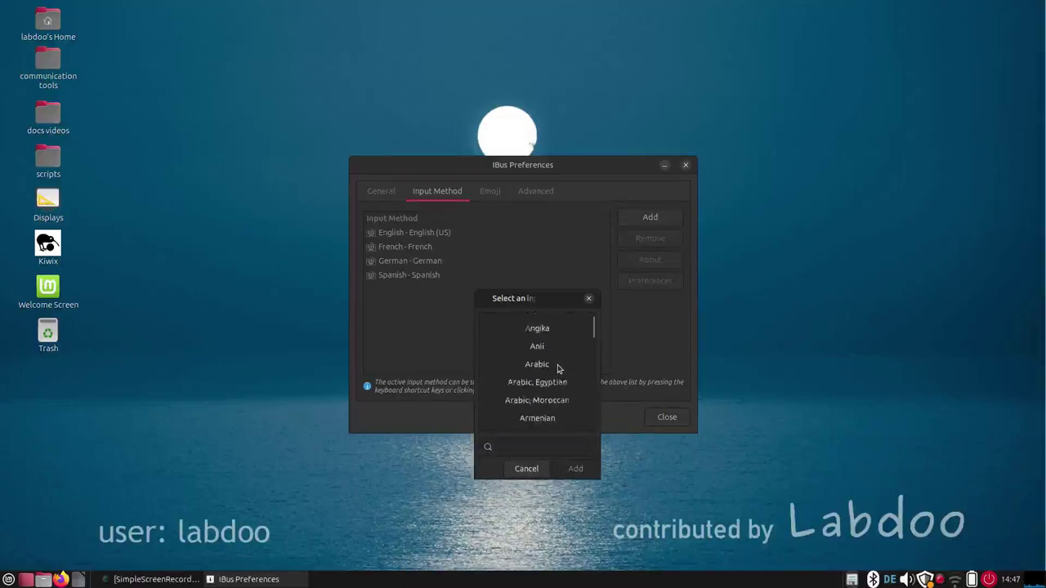
{"action": "scroll", "coordinate": [558, 368], "scroll_direction": "down", "scroll_amount": 3}
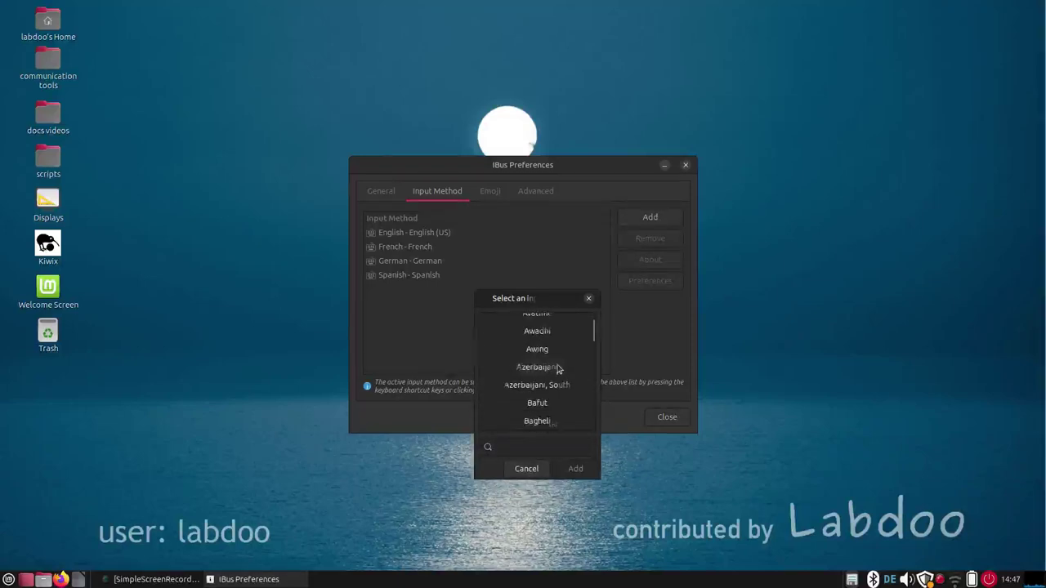
{"action": "left_click", "coordinate": [527, 469]}
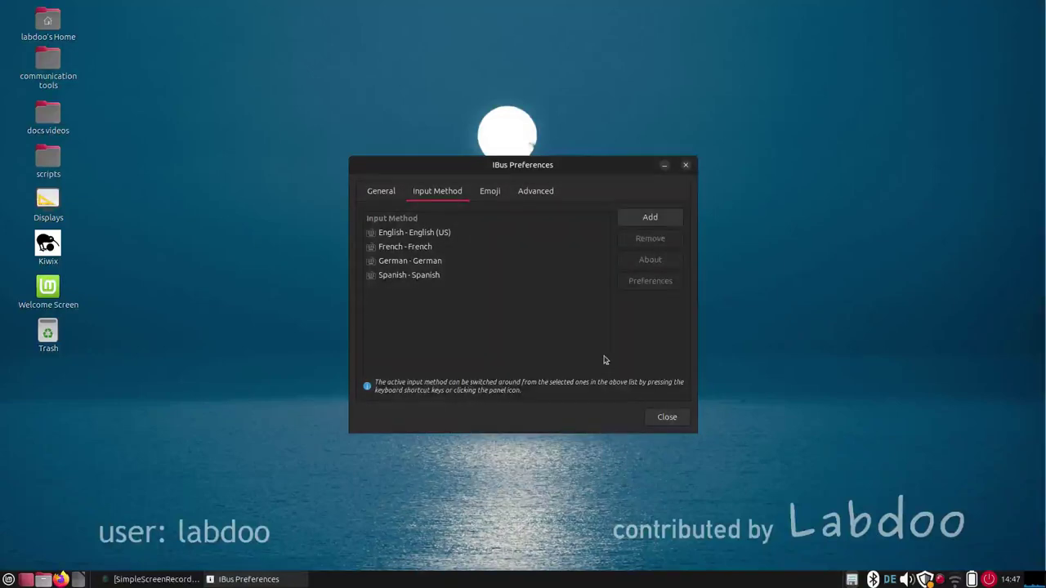
{"action": "left_click", "coordinate": [687, 167]}
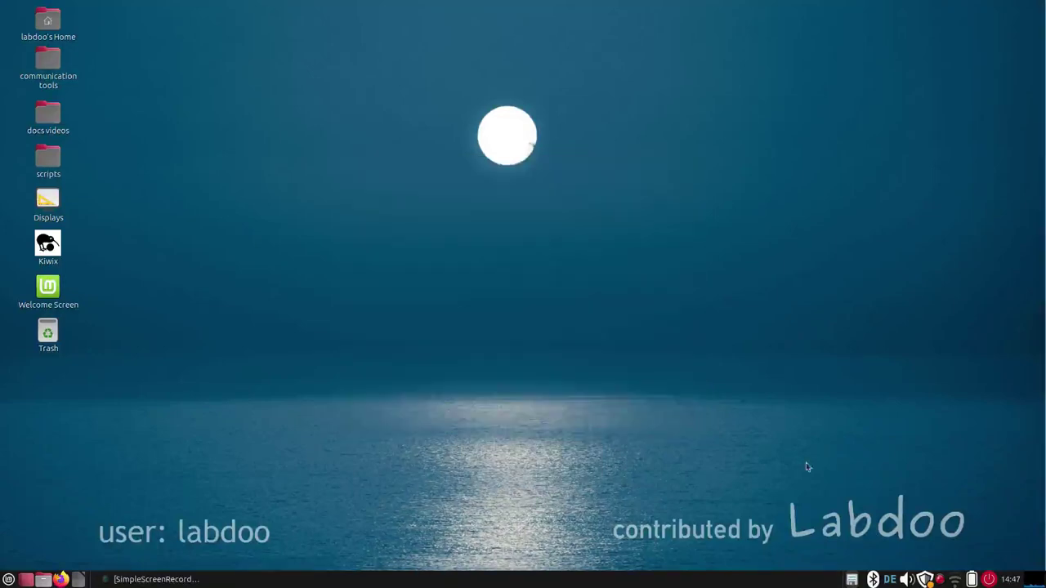
Find the Languages settings by searching for "langua" and look through the selectable interface languages without changing the current one.
{"action": "left_click", "coordinate": [9, 580]}
{"action": "type", "text": "langua"}
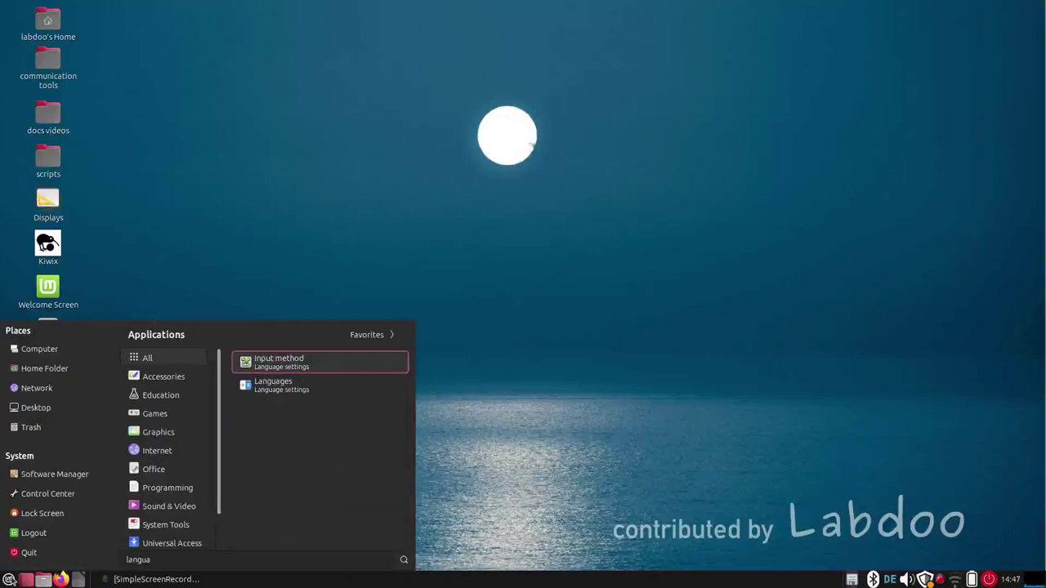
{"action": "key", "text": "Down"}
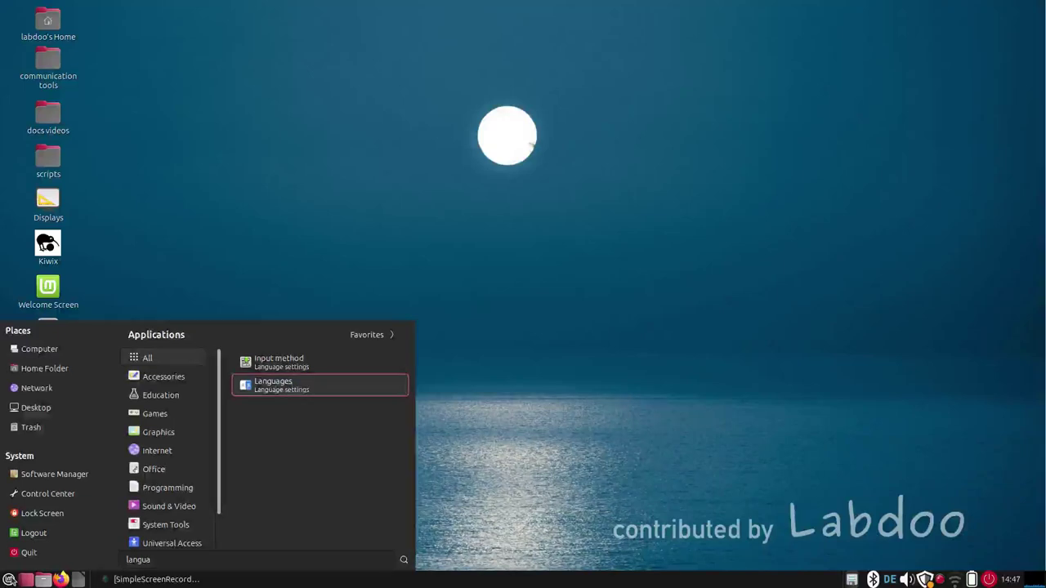
{"action": "left_click", "coordinate": [273, 385]}
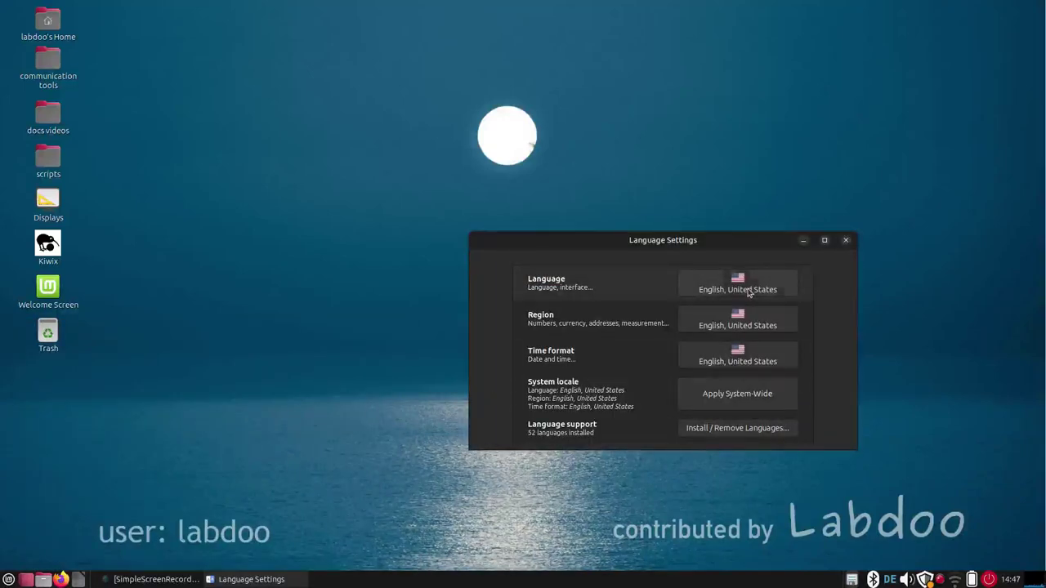
{"action": "left_click", "coordinate": [749, 291]}
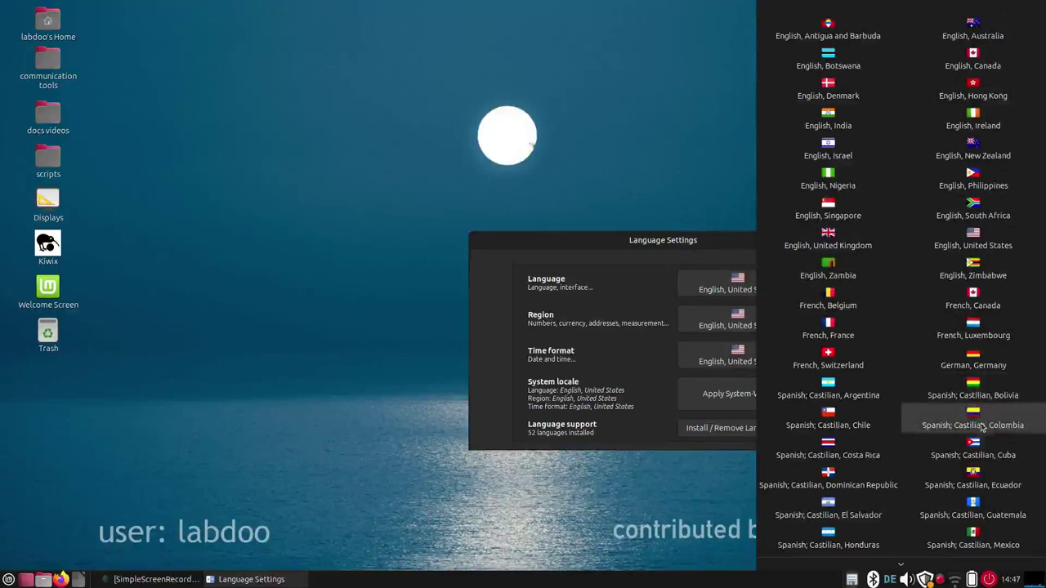
{"action": "scroll", "coordinate": [960, 405], "scroll_direction": "down", "scroll_amount": 3}
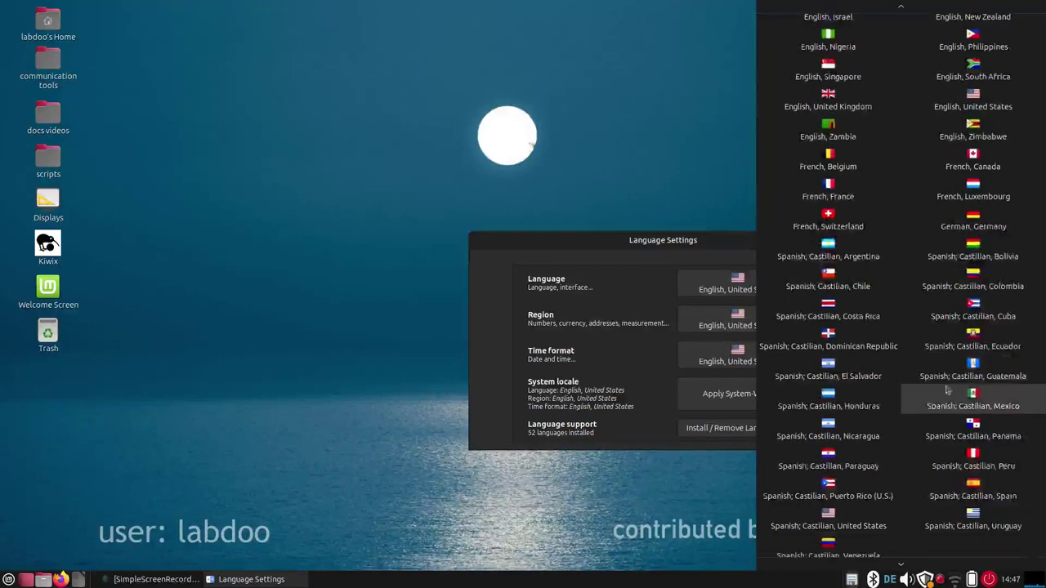
{"action": "left_click", "coordinate": [706, 326]}
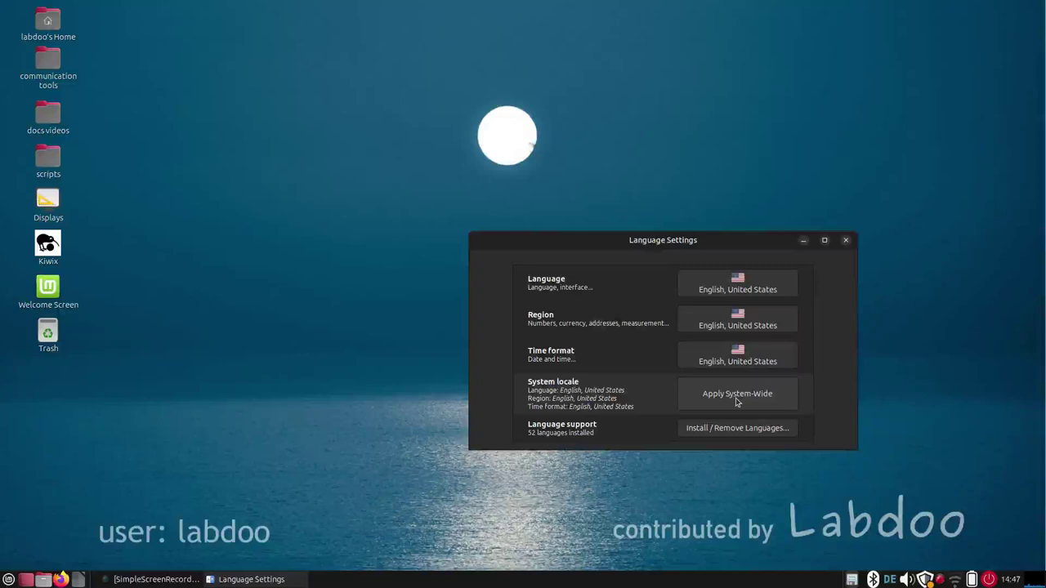
Open the language installation and removal window by authenticating with the account password, and review the language packs' installation status.
{"action": "left_click", "coordinate": [738, 433]}
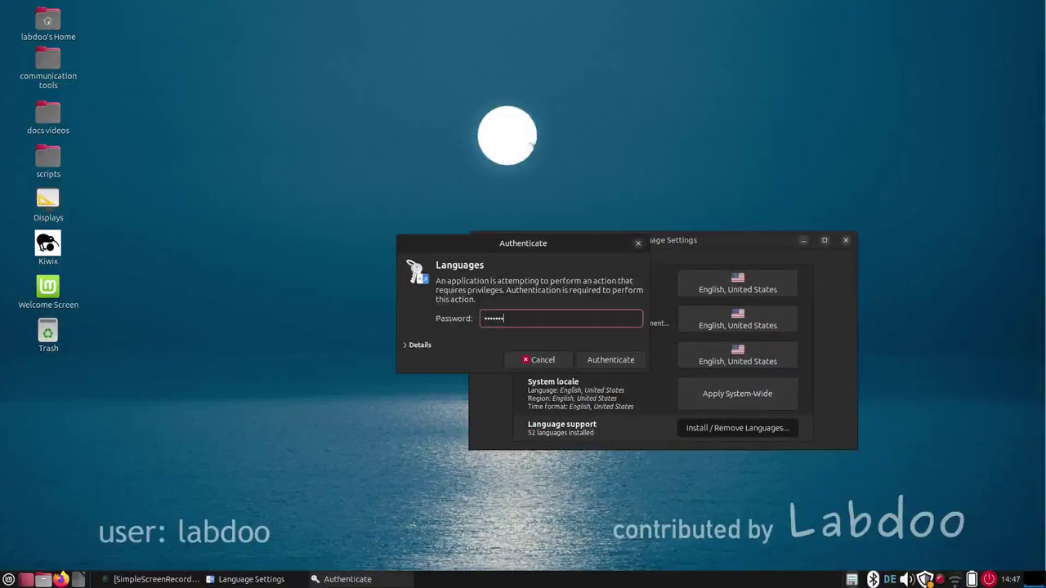
{"action": "key", "text": "Return"}
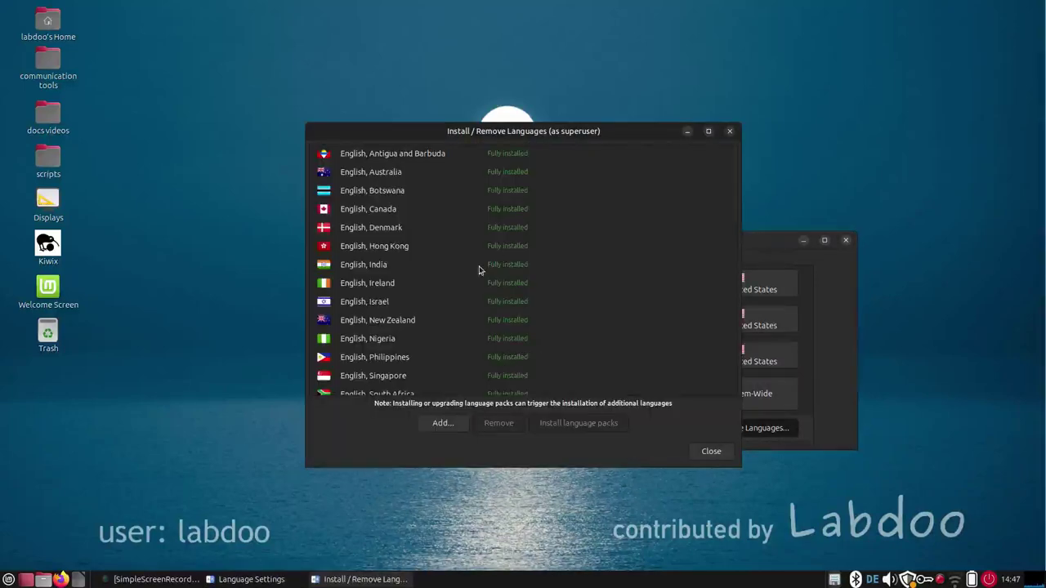
{"action": "scroll", "coordinate": [470, 259], "scroll_direction": "down", "scroll_amount": 5}
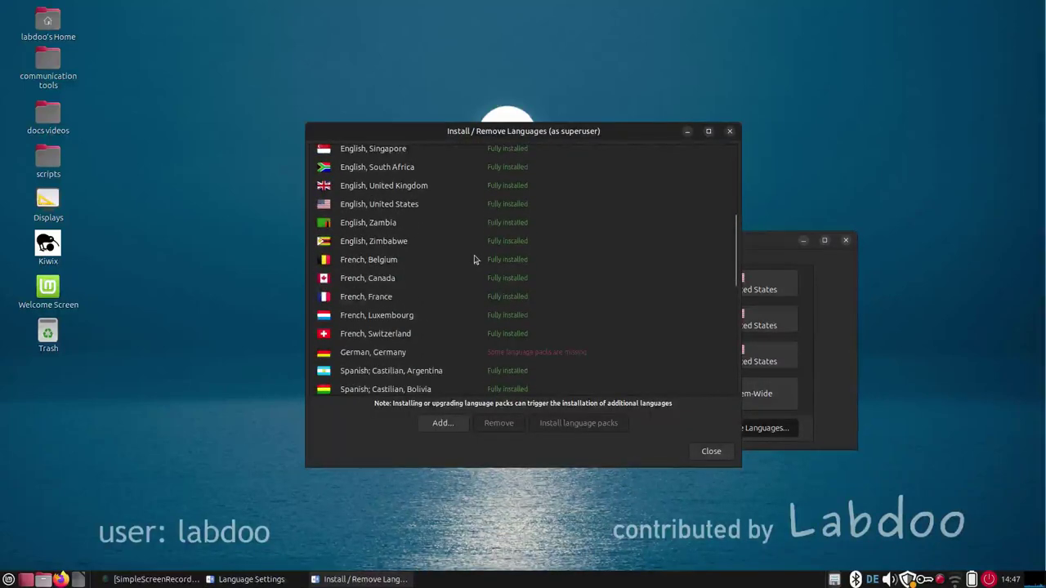
Browse the languages available for installation without installing any, and close all language windows.
{"action": "left_click", "coordinate": [447, 425]}
{"action": "scroll", "coordinate": [428, 257], "scroll_direction": "down", "scroll_amount": 8}
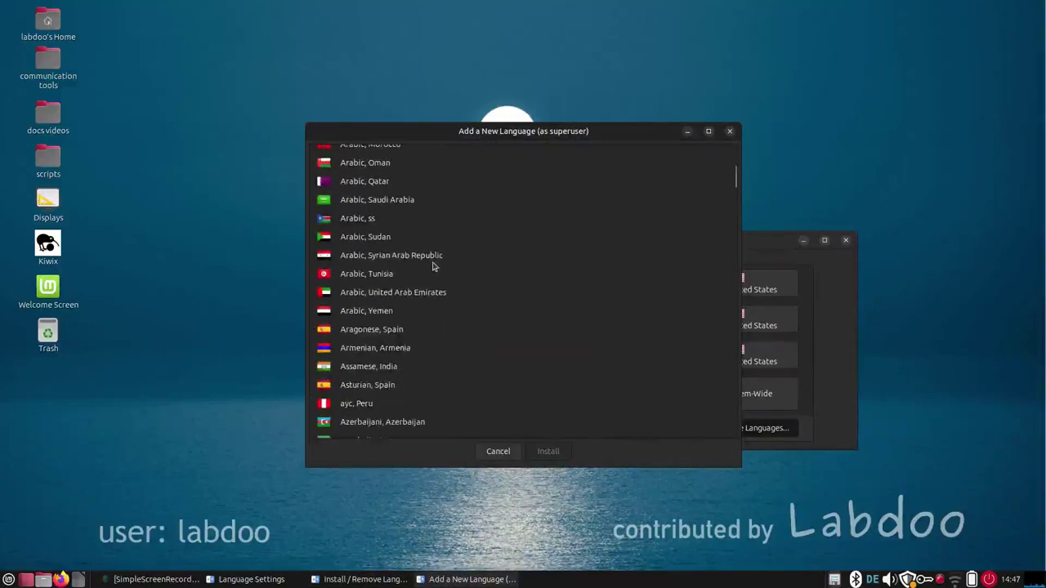
{"action": "scroll", "coordinate": [433, 266], "scroll_direction": "down", "scroll_amount": 12}
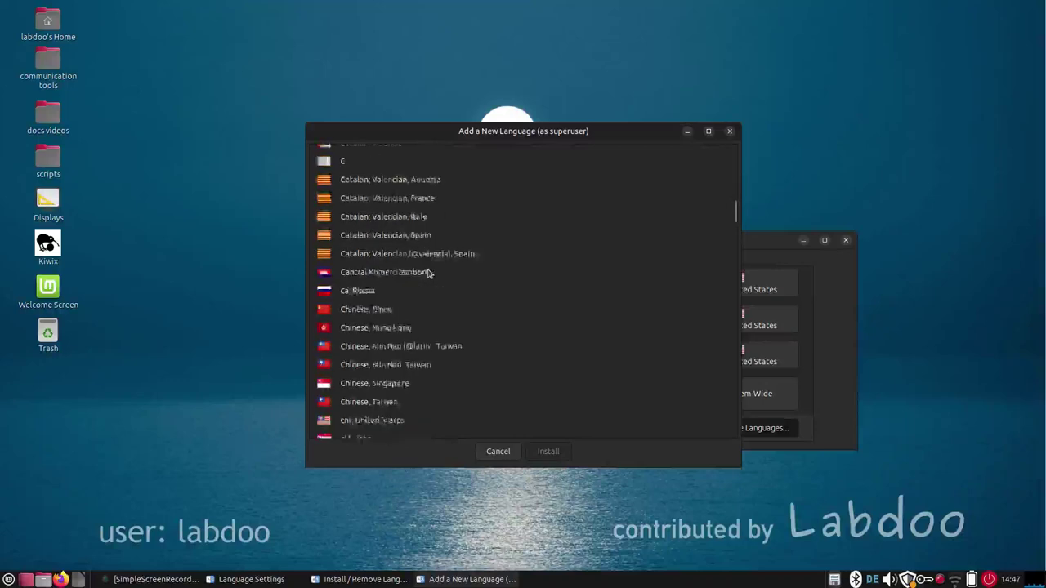
{"action": "scroll", "coordinate": [429, 274], "scroll_direction": "down", "scroll_amount": 12}
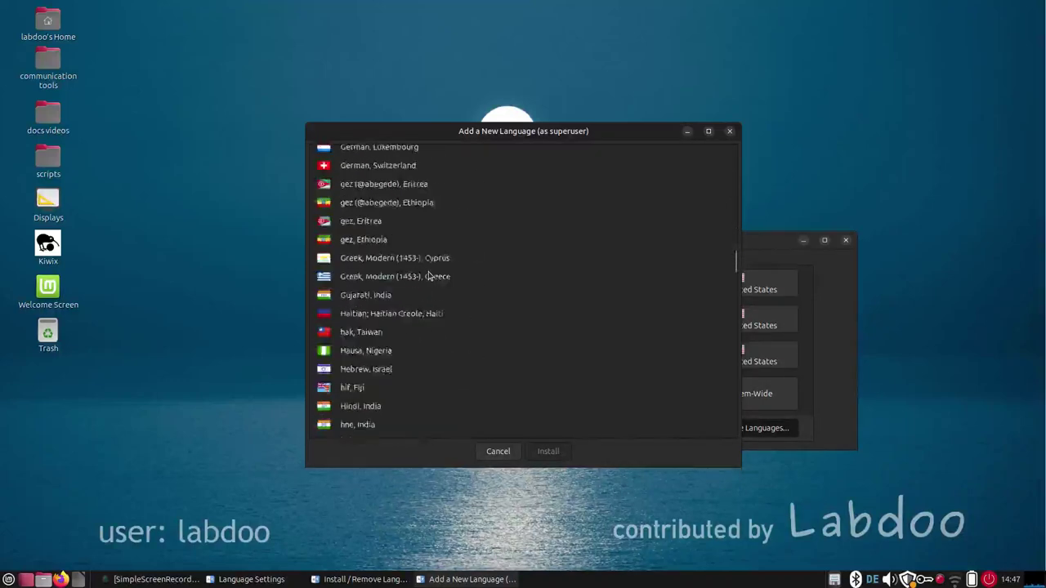
{"action": "scroll", "coordinate": [430, 276], "scroll_direction": "down", "scroll_amount": 5}
{"action": "left_click", "coordinate": [498, 452]}
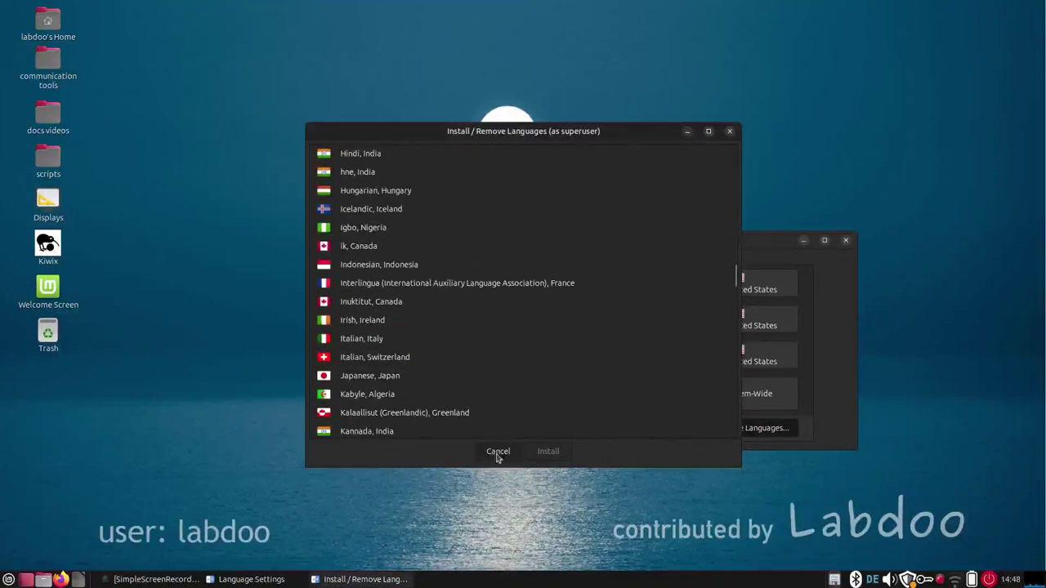
{"action": "left_click", "coordinate": [730, 131]}
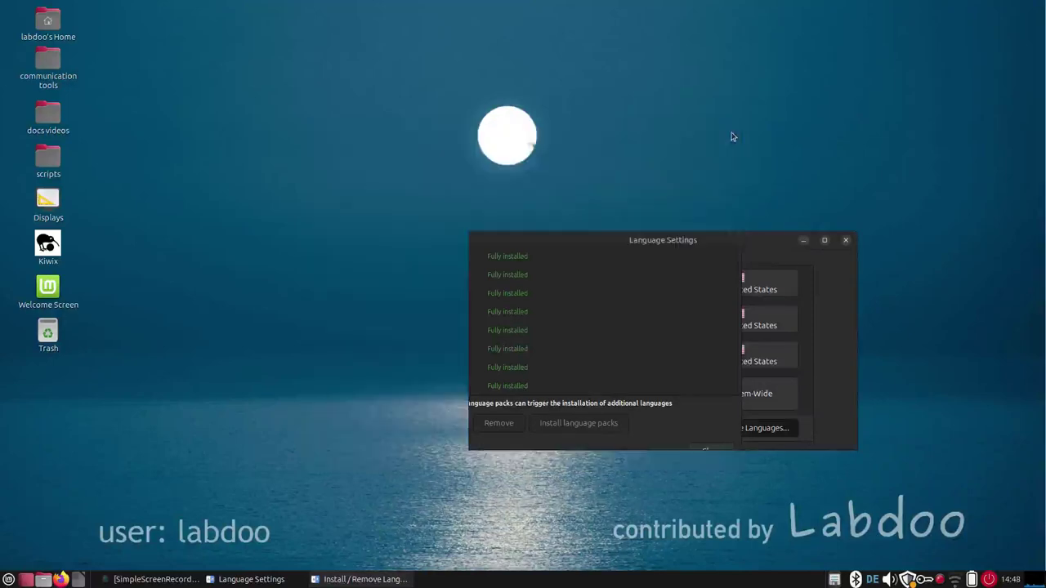
{"action": "left_click", "coordinate": [847, 241]}
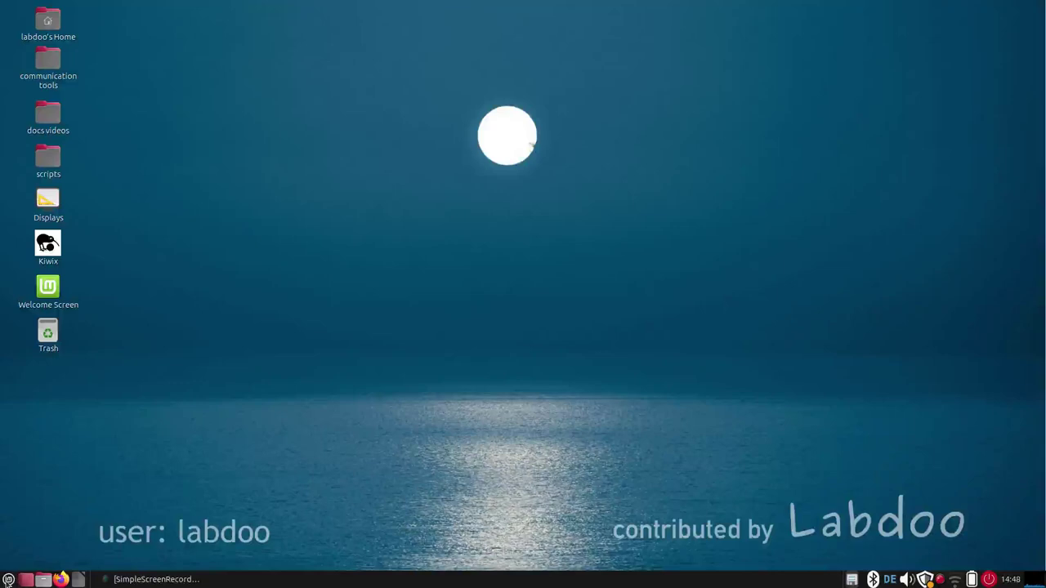
Open the Control Center, move its window near the screen's upper edge and look through its settings categories.
{"action": "left_click", "coordinate": [8, 578]}
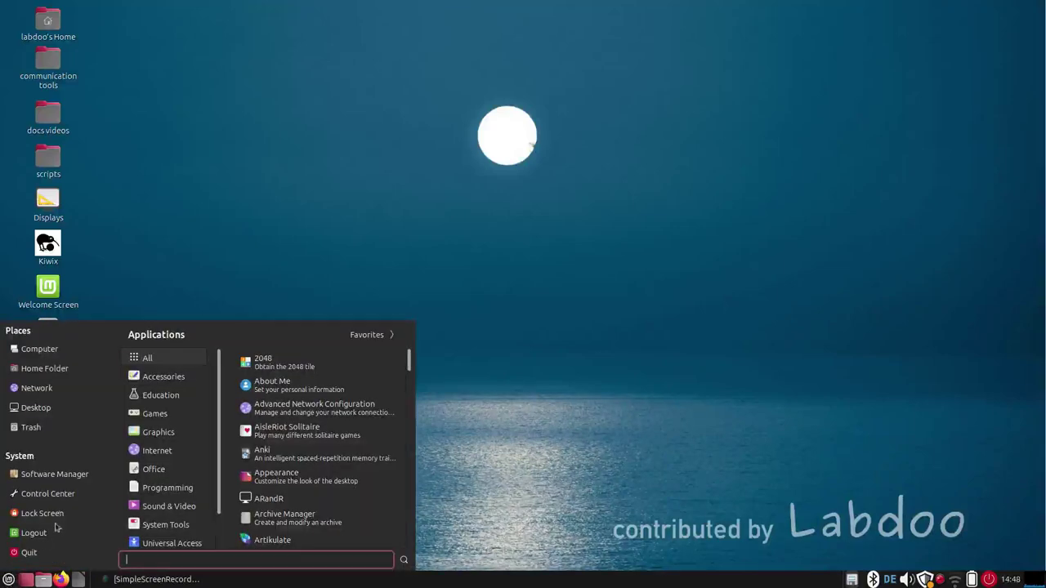
{"action": "left_click", "coordinate": [62, 495]}
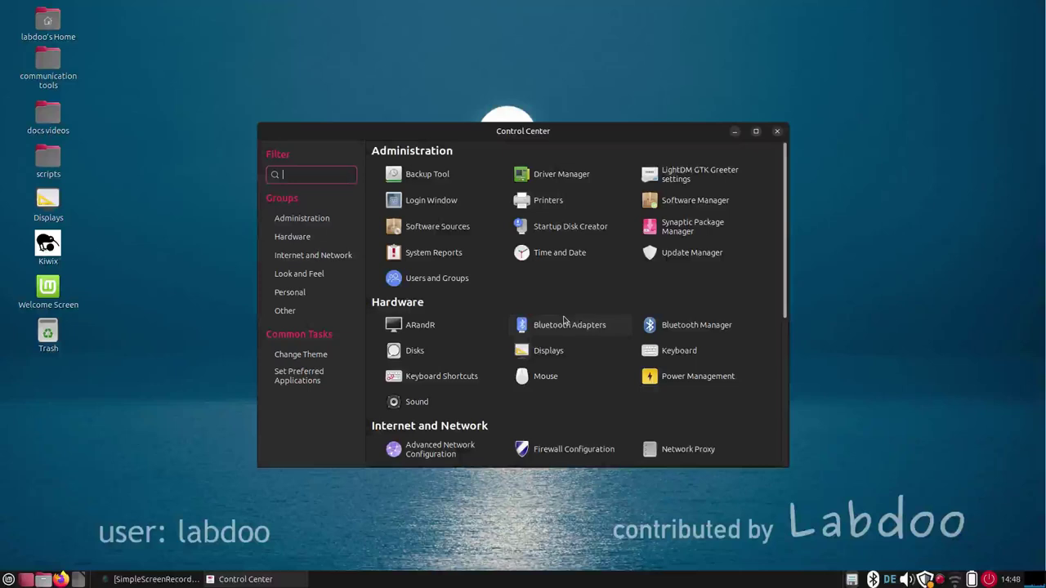
{"action": "left_click_drag", "start_coordinate": [553, 129], "coordinate": [543, 28]}
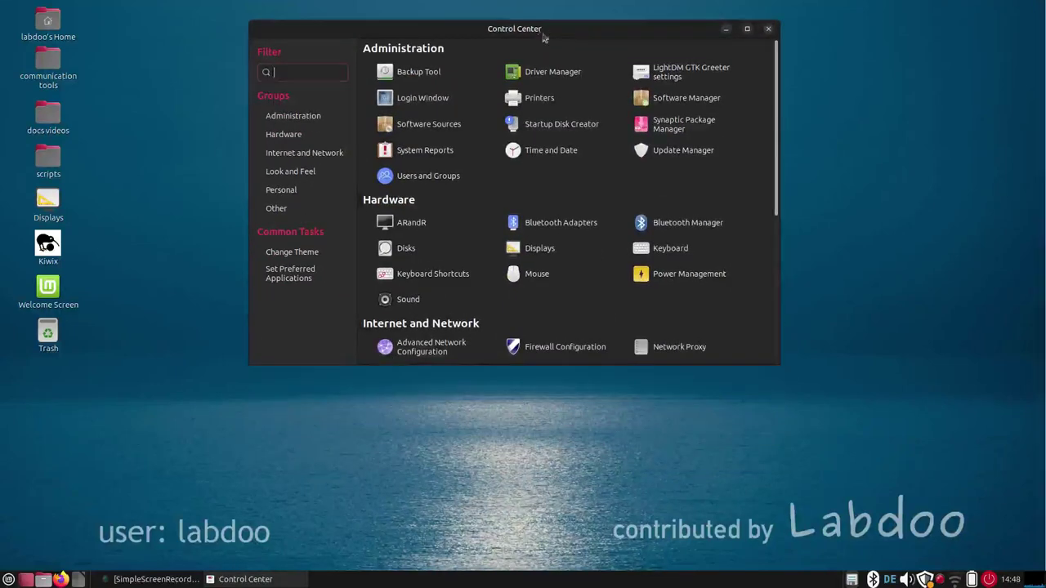
{"action": "scroll", "coordinate": [725, 290], "scroll_direction": "down", "scroll_amount": 3}
{"action": "scroll", "coordinate": [724, 290], "scroll_direction": "down", "scroll_amount": 2}
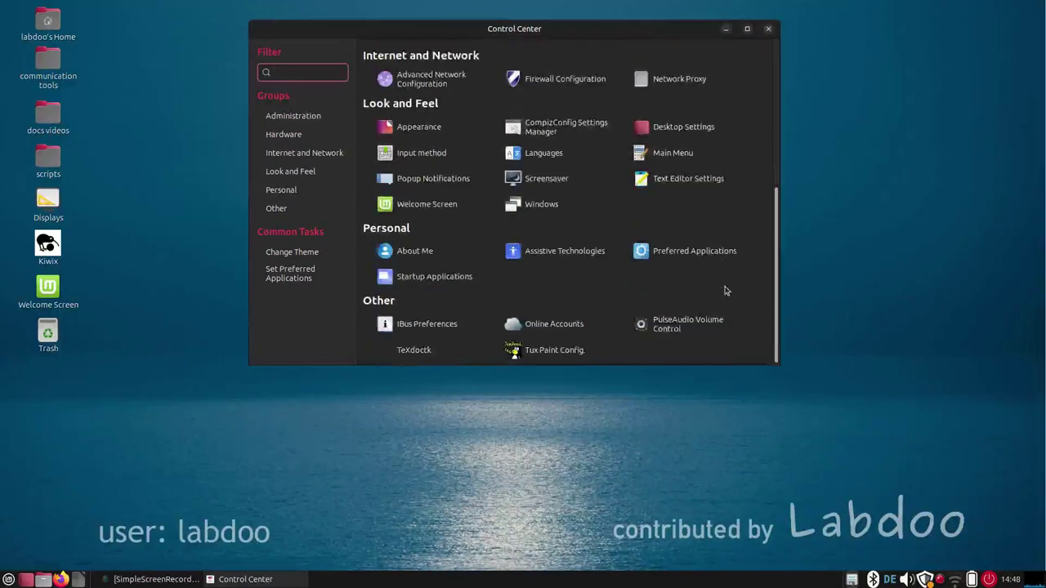
{"action": "scroll", "coordinate": [726, 292], "scroll_direction": "up", "scroll_amount": 2}
{"action": "scroll", "coordinate": [725, 292], "scroll_direction": "up", "scroll_amount": 3}
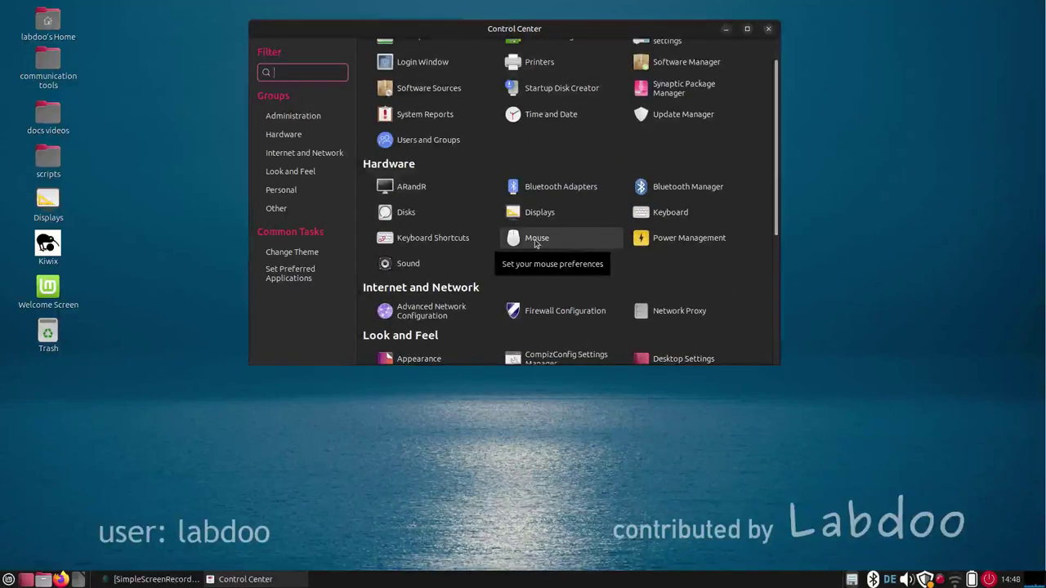
Raise the touchpad's pointer acceleration to about three quarters of its range and close the mouse preferences.
{"action": "left_click", "coordinate": [537, 239]}
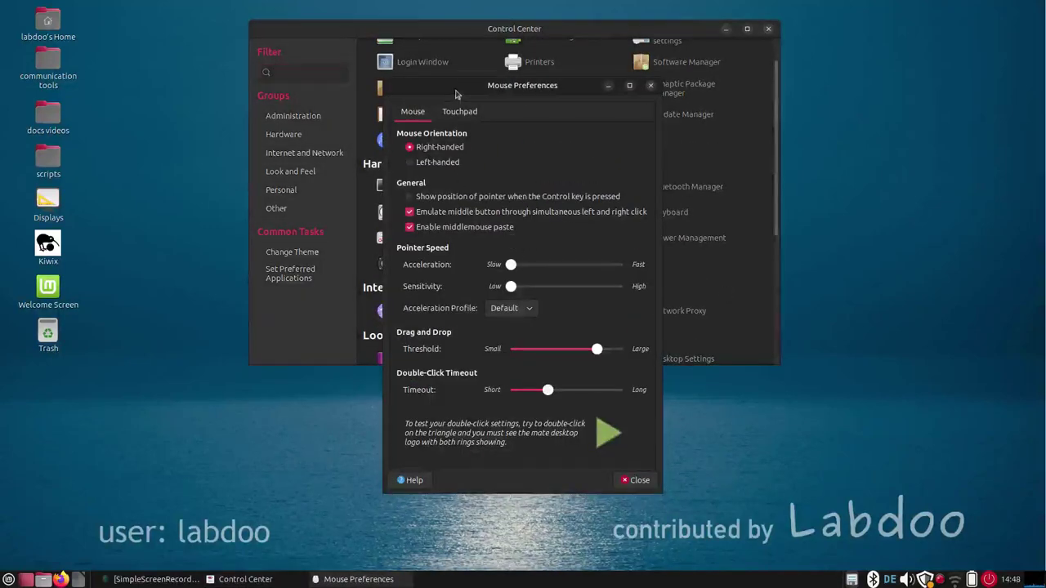
{"action": "left_click", "coordinate": [463, 111]}
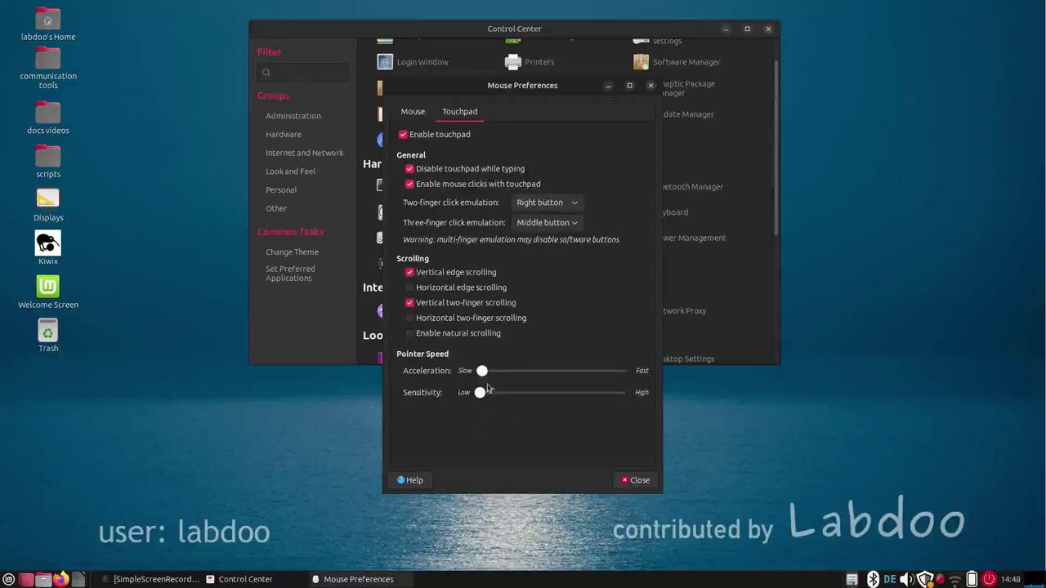
{"action": "left_click_drag", "start_coordinate": [482, 372], "coordinate": [538, 372]}
{"action": "left_click_drag", "start_coordinate": [540, 372], "coordinate": [587, 370]}
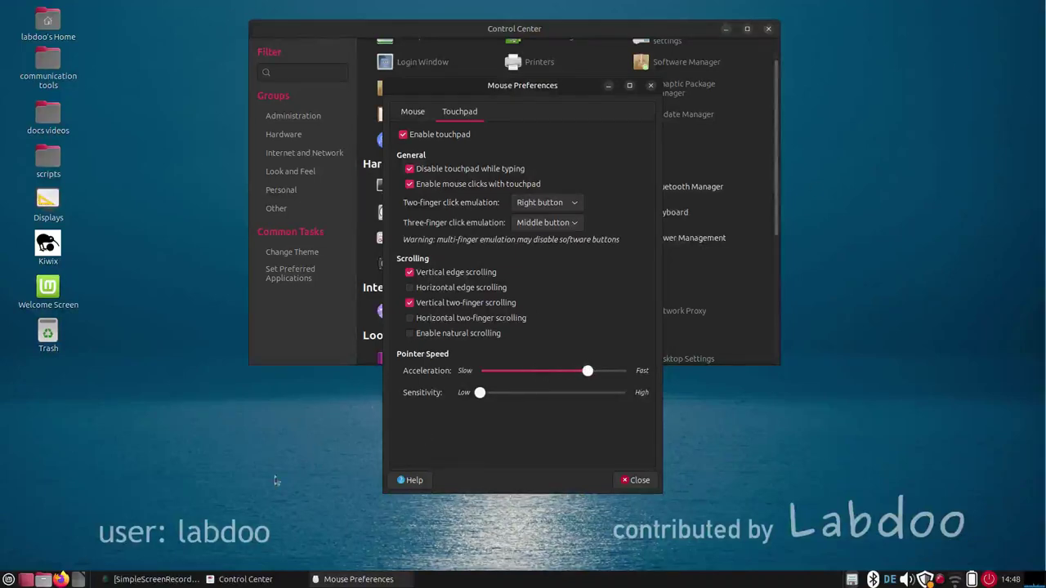
{"action": "left_click", "coordinate": [640, 482]}
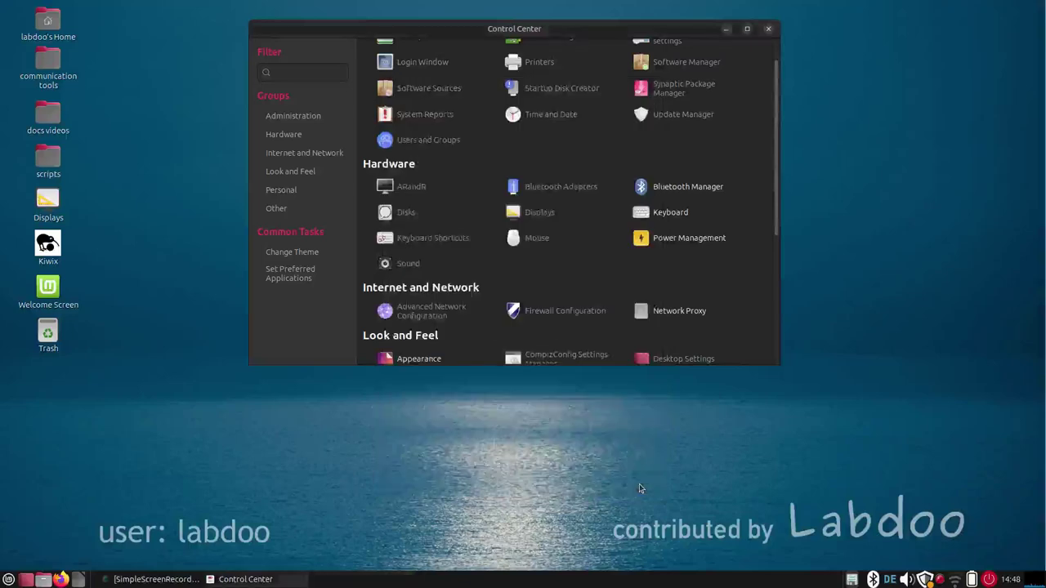
Open the printer settings, look through the network connection types offered for a new printer, and close them without adding one.
{"action": "scroll", "coordinate": [548, 180], "scroll_direction": "up", "scroll_amount": 1}
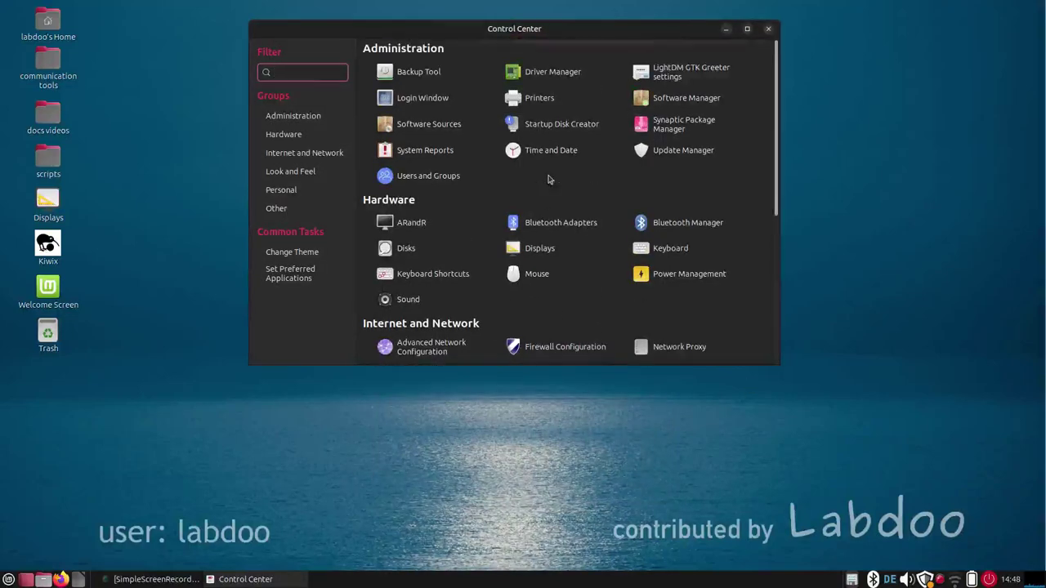
{"action": "left_click", "coordinate": [539, 98]}
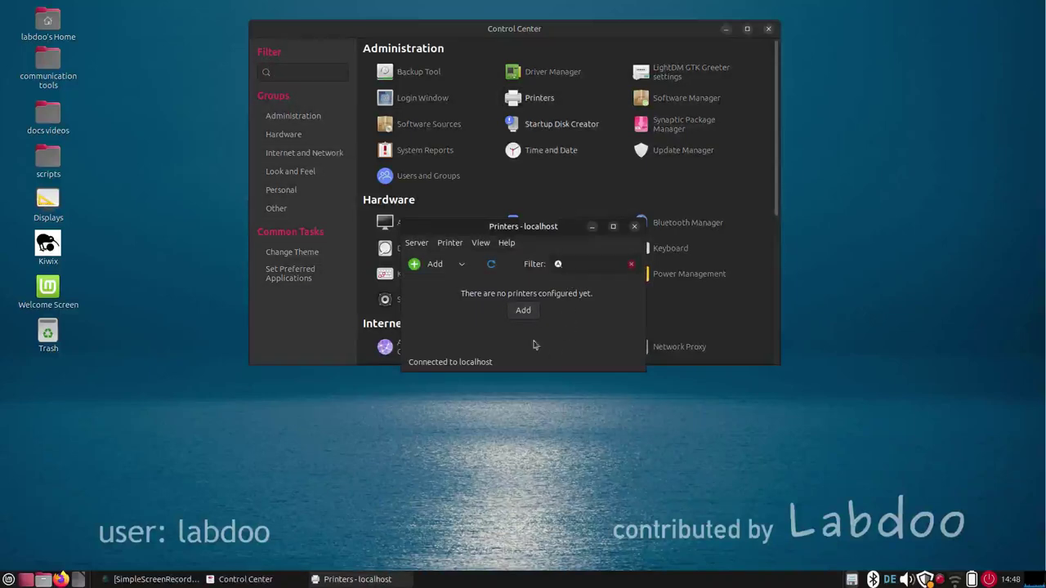
{"action": "left_click", "coordinate": [537, 310]}
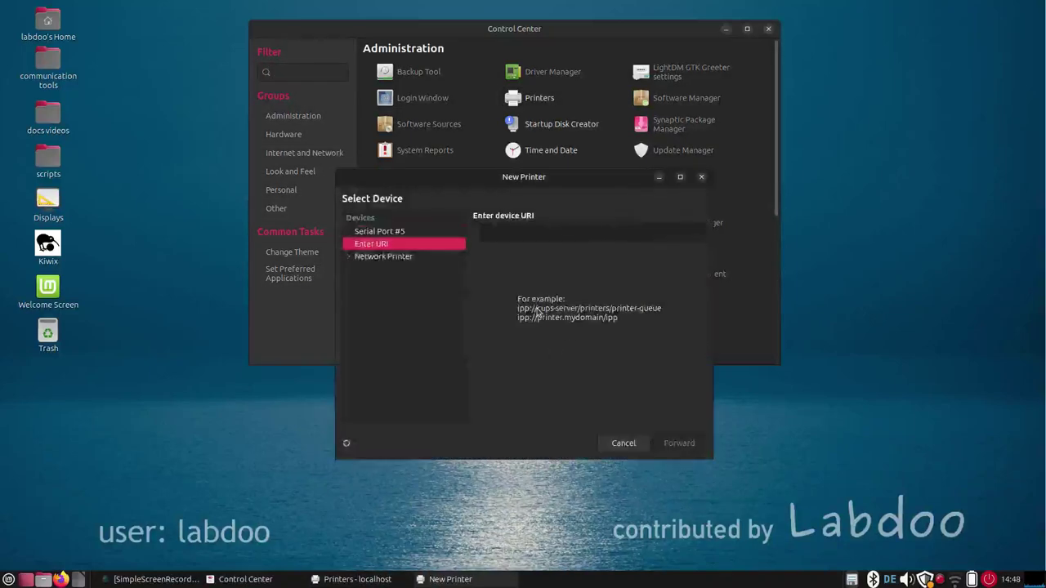
{"action": "left_click", "coordinate": [349, 257]}
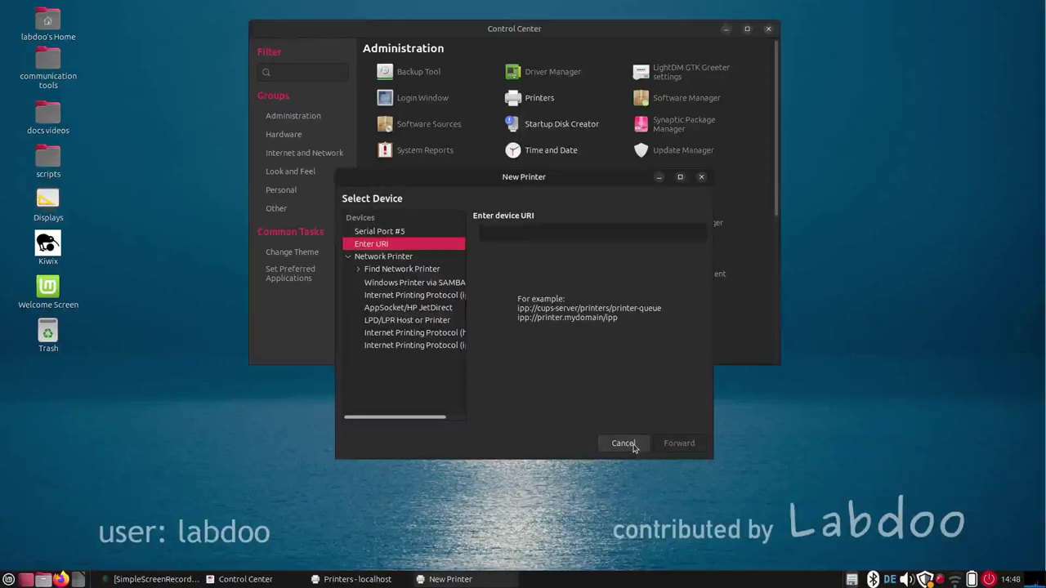
{"action": "left_click", "coordinate": [624, 444]}
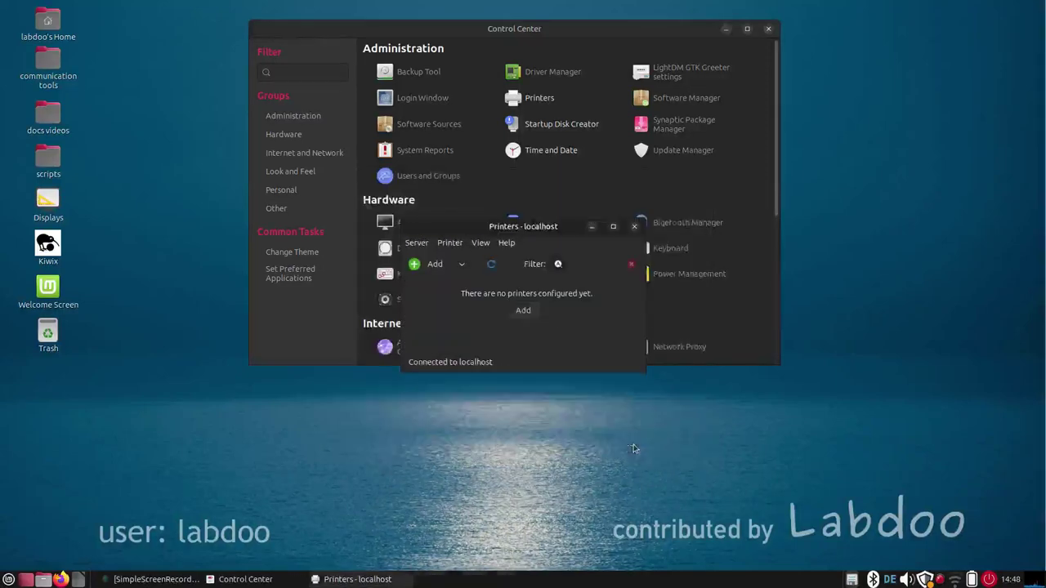
{"action": "left_click", "coordinate": [634, 226]}
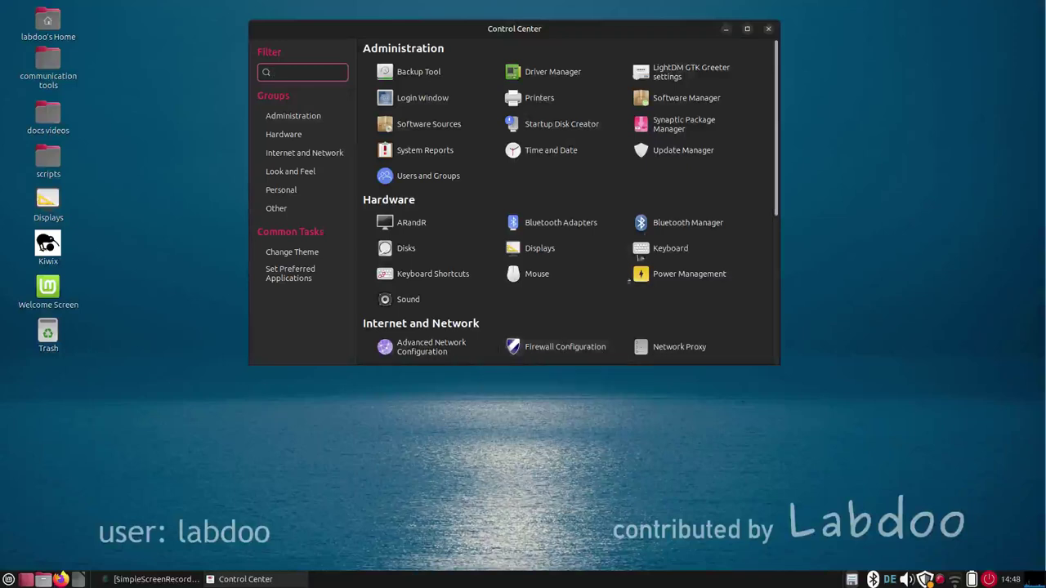
Start the Software Manager from the Control Center and bring the Control Center back in front while it loads.
{"action": "scroll", "coordinate": [743, 124], "scroll_direction": "down", "scroll_amount": 2}
{"action": "scroll", "coordinate": [743, 123], "scroll_direction": "up", "scroll_amount": 2}
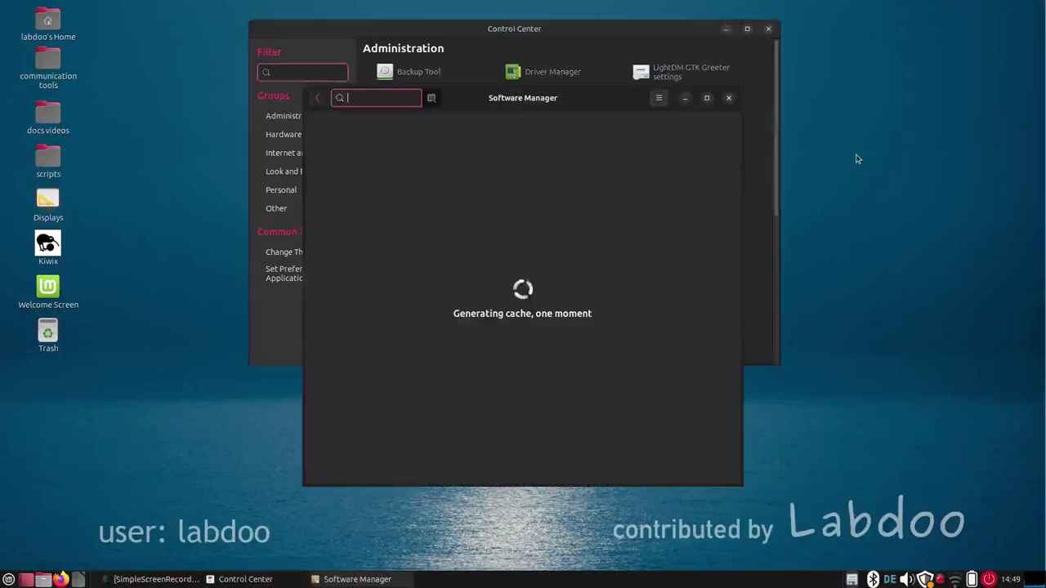
{"action": "left_click", "coordinate": [697, 38]}
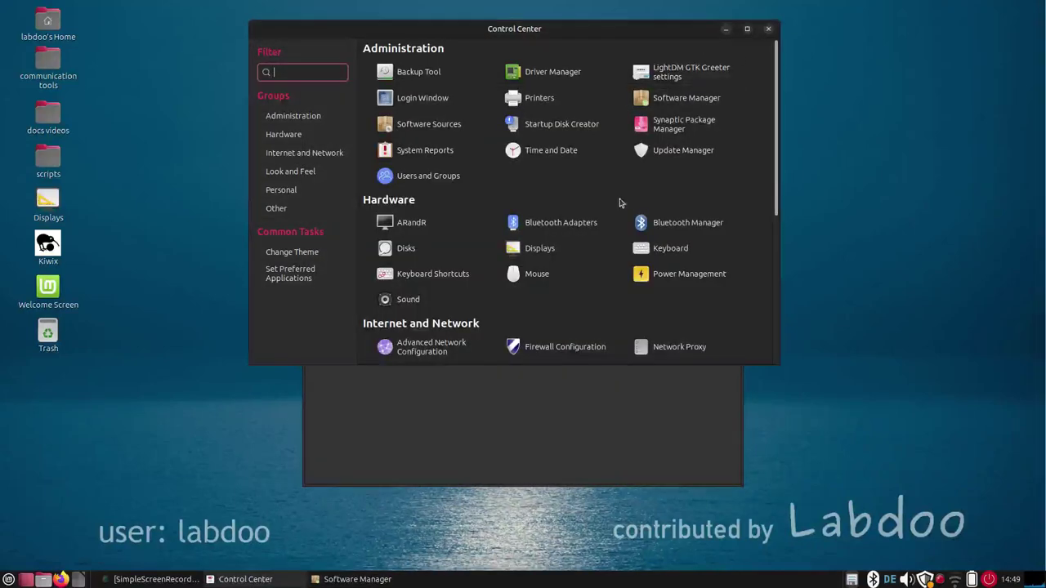
Look through the remaining Control Center categories down to Other, close the Control Center and minimise the Software Manager.
{"action": "scroll", "coordinate": [651, 182], "scroll_direction": "down", "scroll_amount": 2}
{"action": "scroll", "coordinate": [652, 181], "scroll_direction": "down", "scroll_amount": 2}
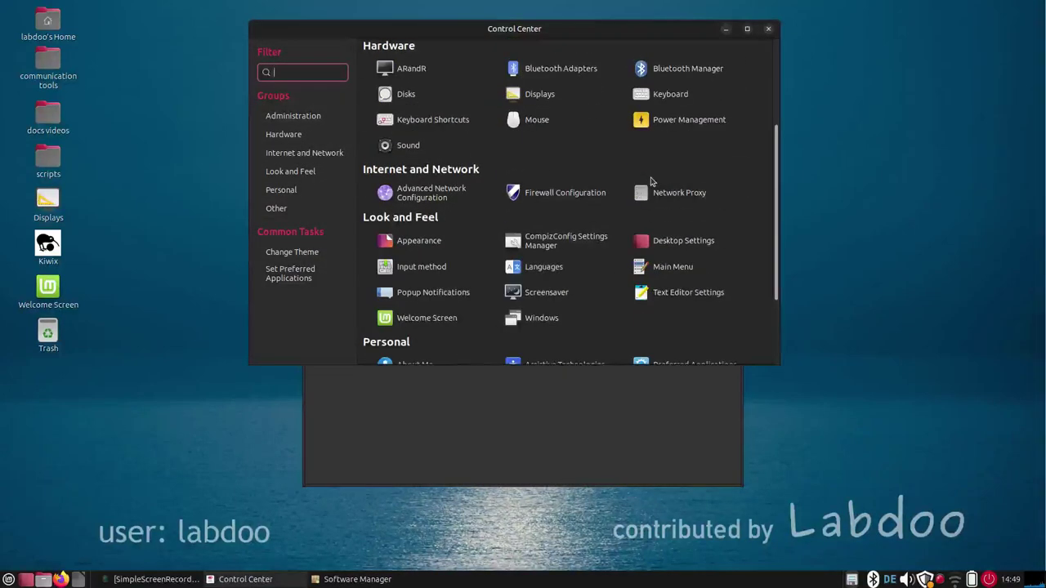
{"action": "scroll", "coordinate": [434, 307], "scroll_direction": "down", "scroll_amount": 2}
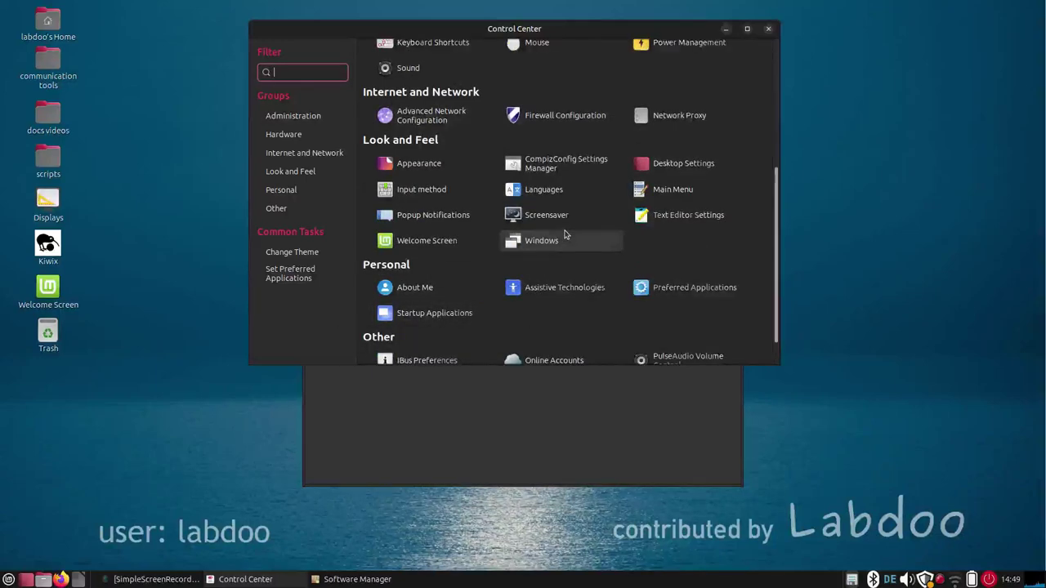
{"action": "scroll", "coordinate": [563, 237], "scroll_direction": "down", "scroll_amount": 1}
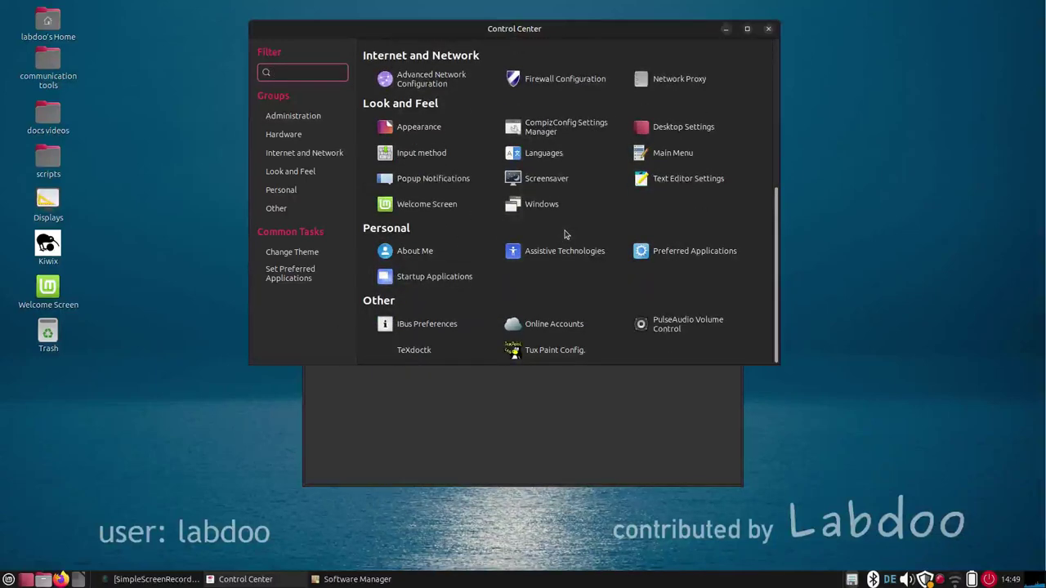
{"action": "left_click", "coordinate": [769, 29]}
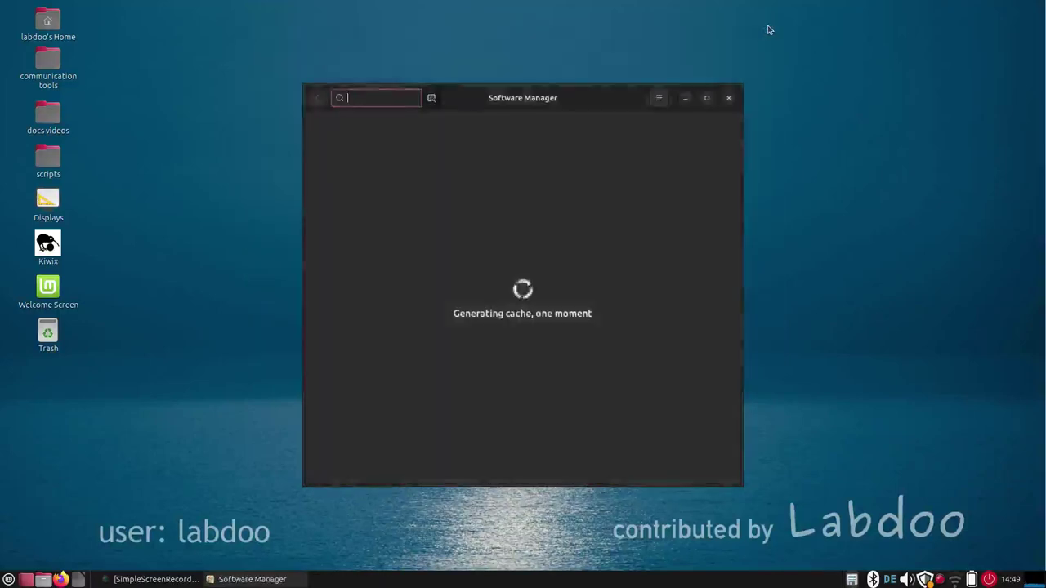
{"action": "left_click", "coordinate": [686, 98]}
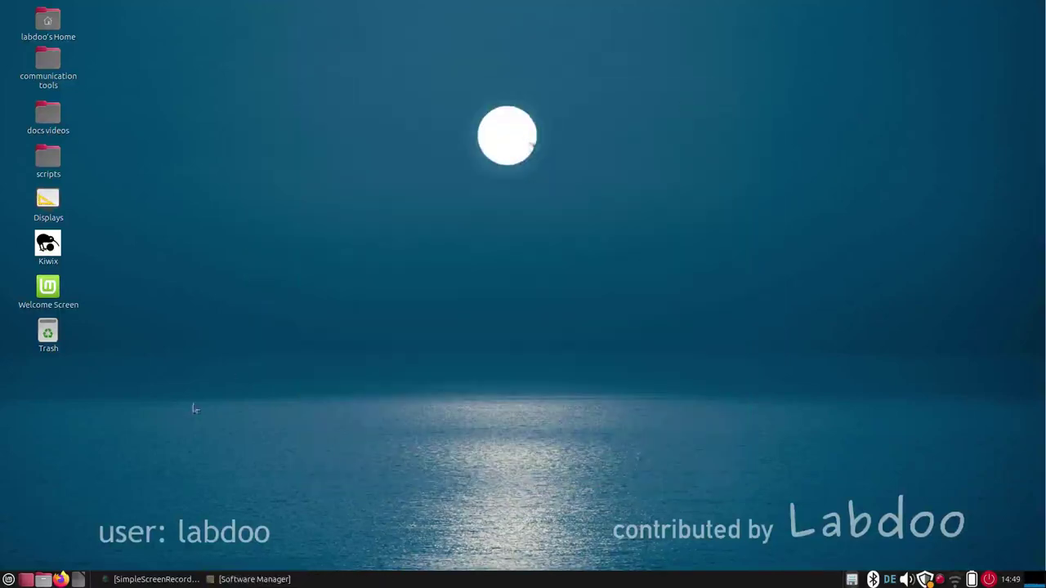
Search the applications for "virtual", open VirtualBox, and view the extension package file chooser without installing anything.
{"action": "left_click", "coordinate": [8, 578]}
{"action": "type", "text": "vi"}
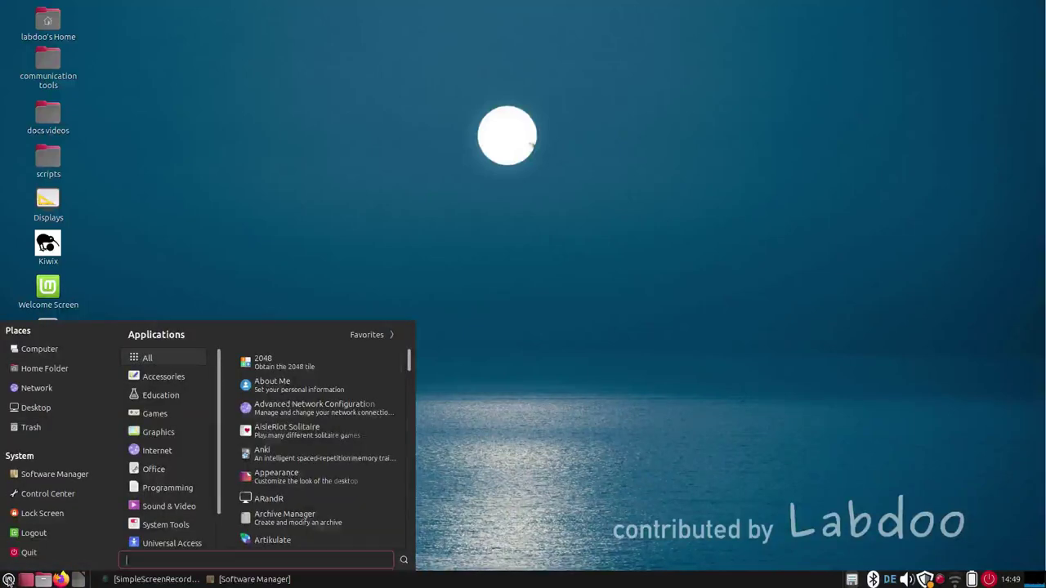
{"action": "type", "text": "rtual"}
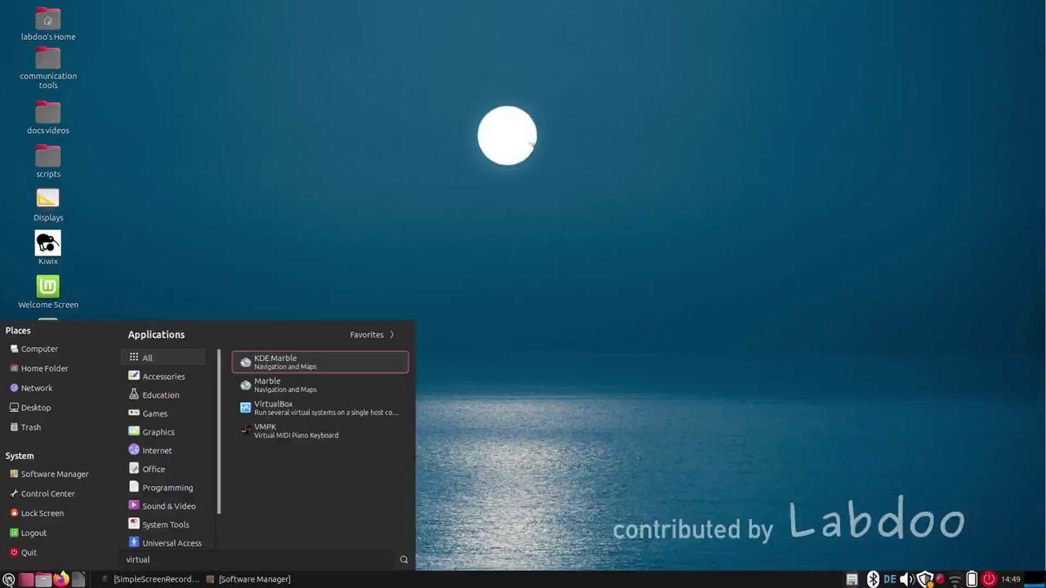
{"action": "left_click", "coordinate": [296, 408]}
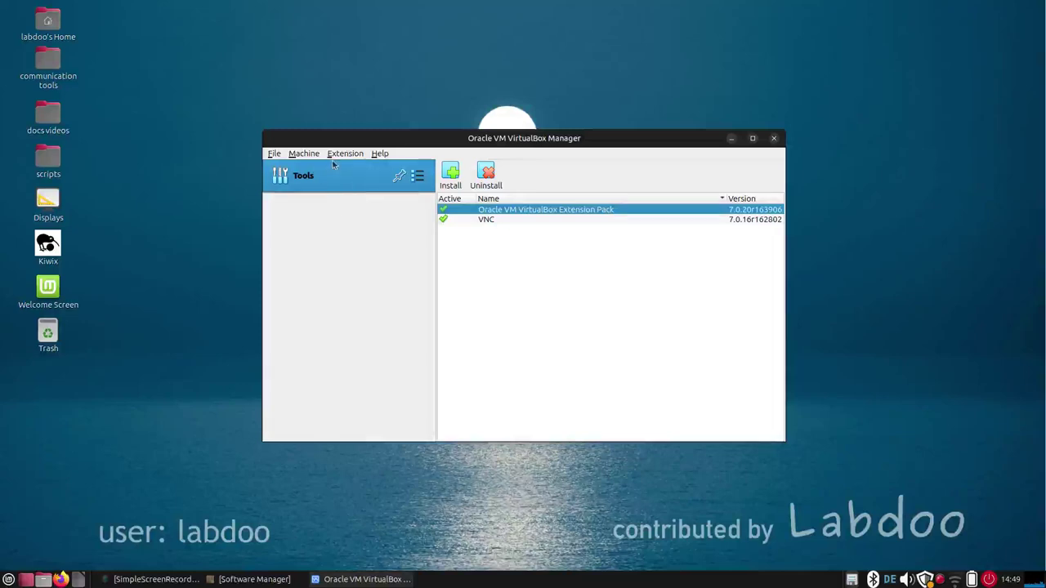
{"action": "left_click", "coordinate": [451, 175]}
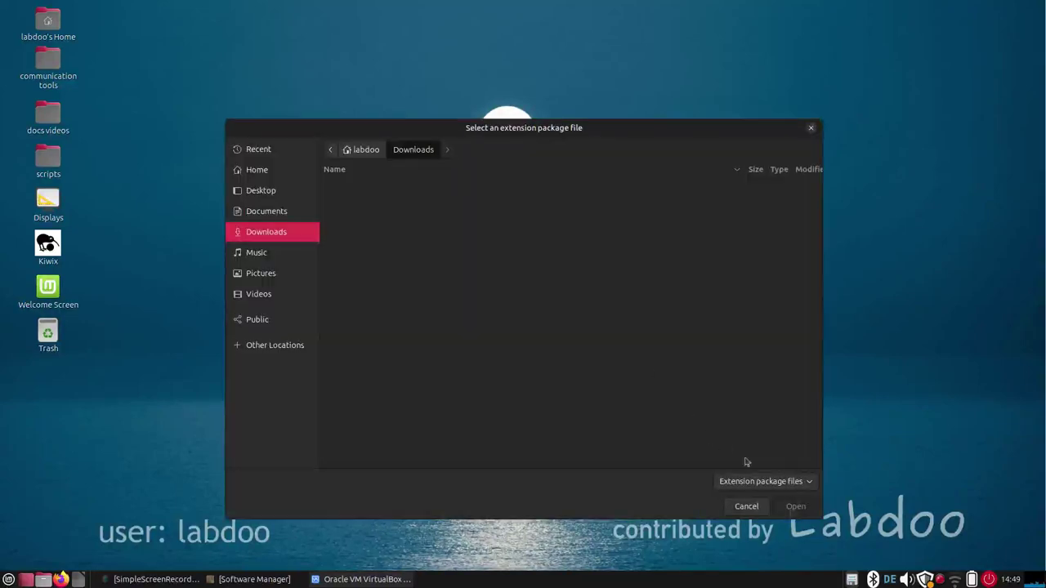
{"action": "left_click", "coordinate": [747, 505]}
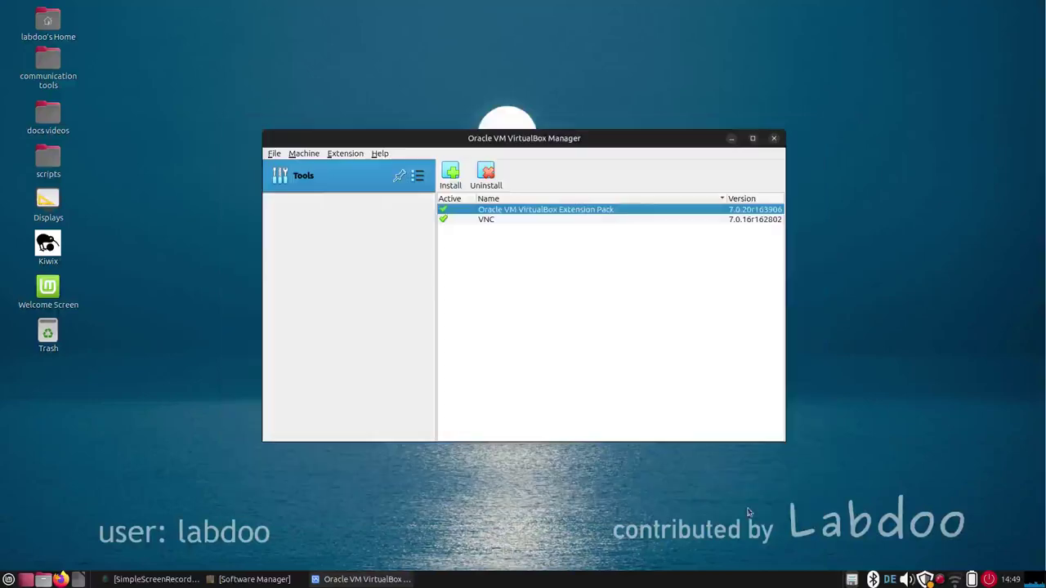
Review the operating system types offered for a new virtual machine, cancel its creation and close VirtualBox.
{"action": "left_click", "coordinate": [305, 155]}
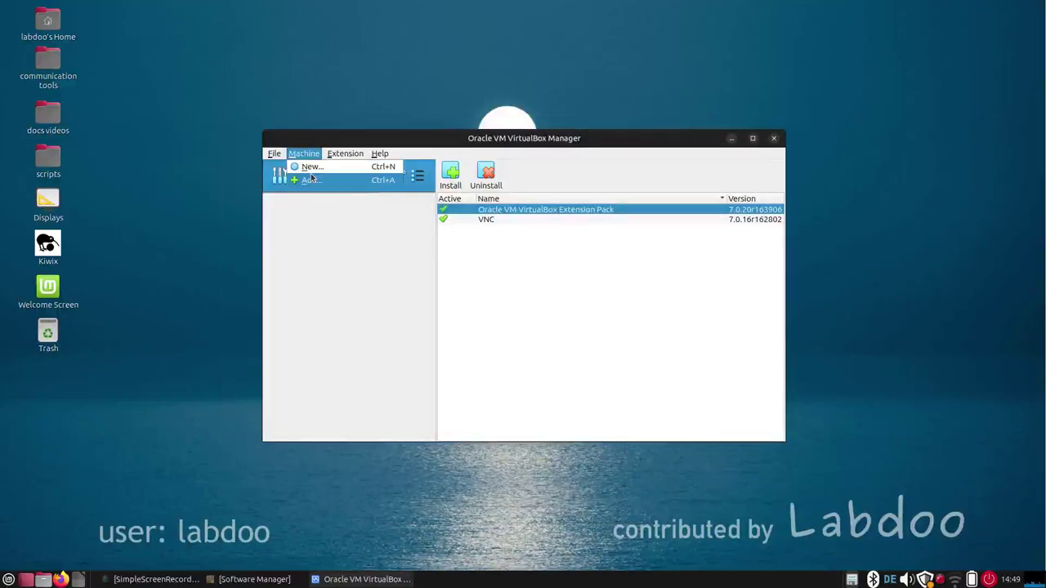
{"action": "left_click", "coordinate": [311, 167]}
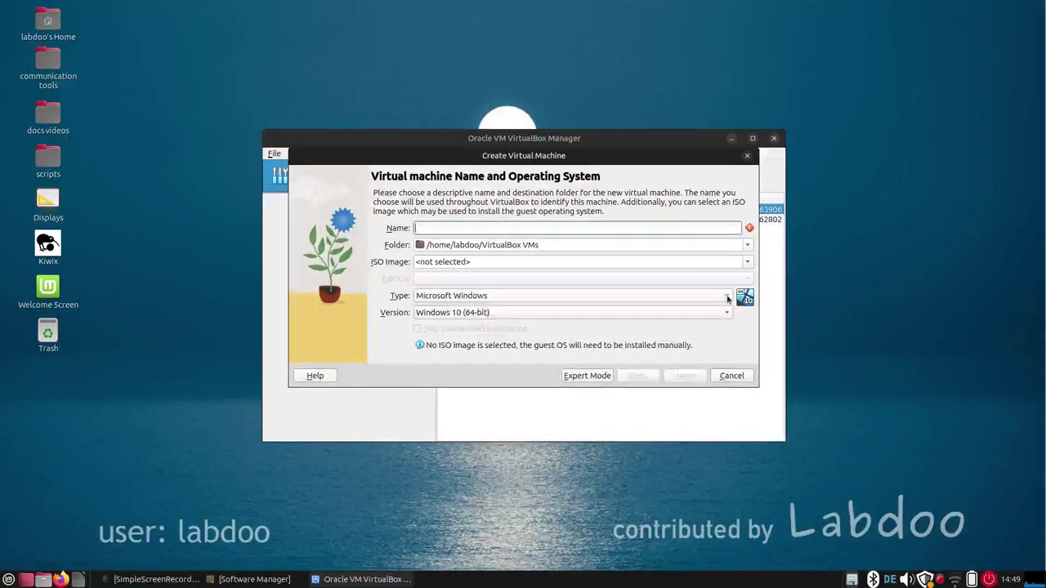
{"action": "left_click", "coordinate": [724, 296]}
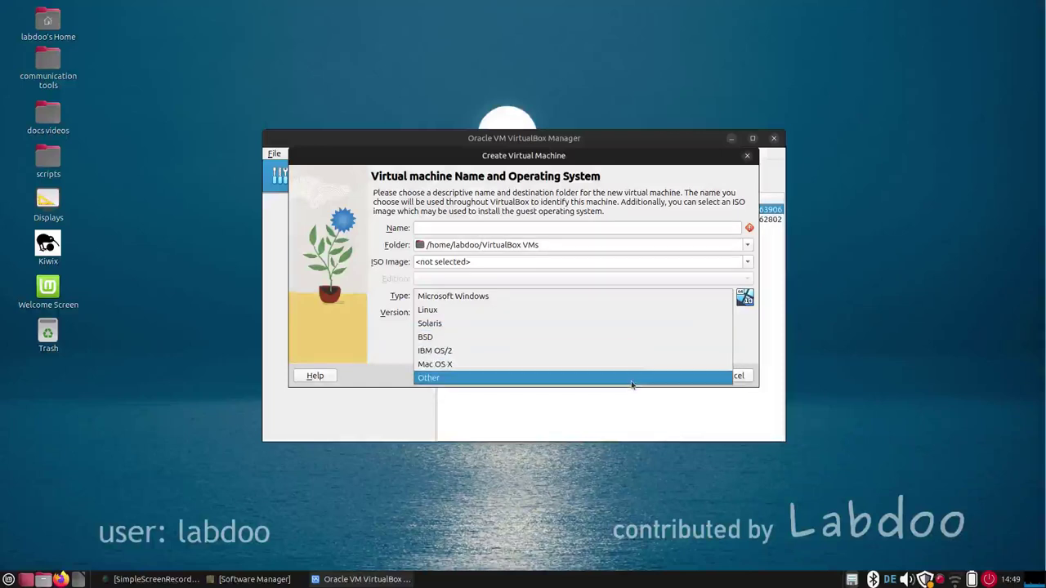
{"action": "left_click", "coordinate": [747, 338]}
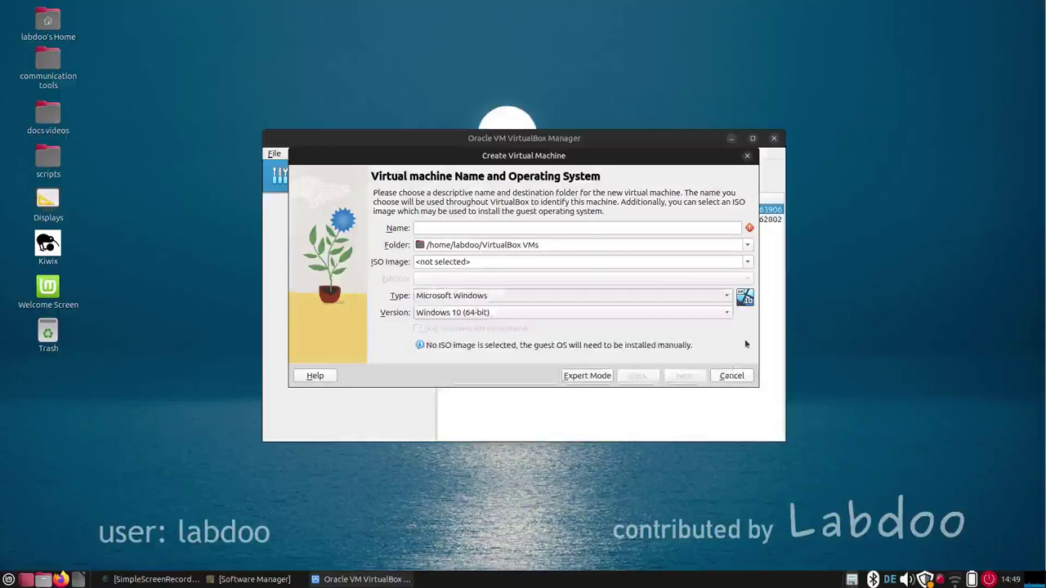
{"action": "left_click", "coordinate": [725, 378]}
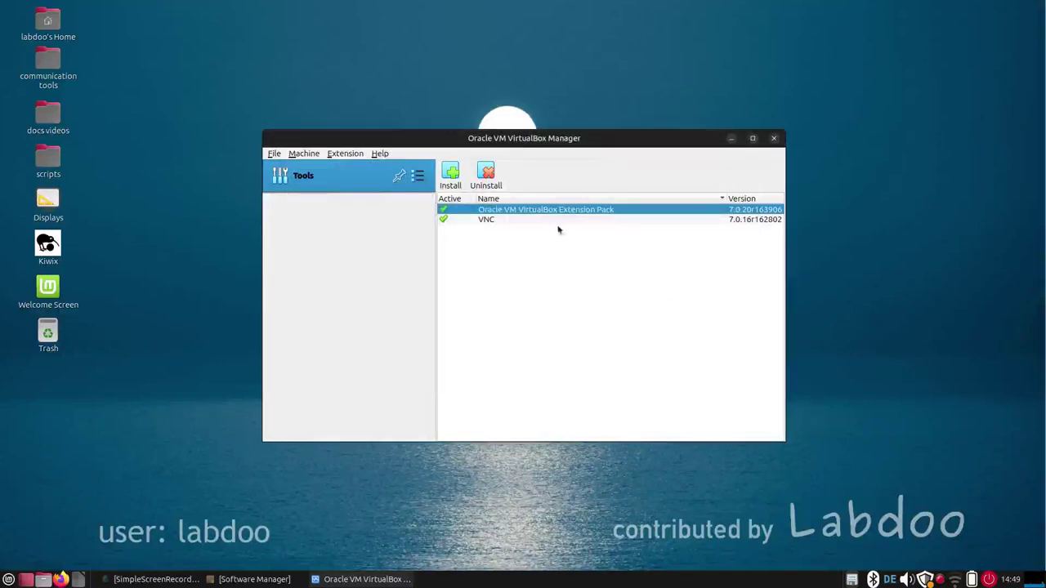
{"action": "left_click", "coordinate": [774, 139]}
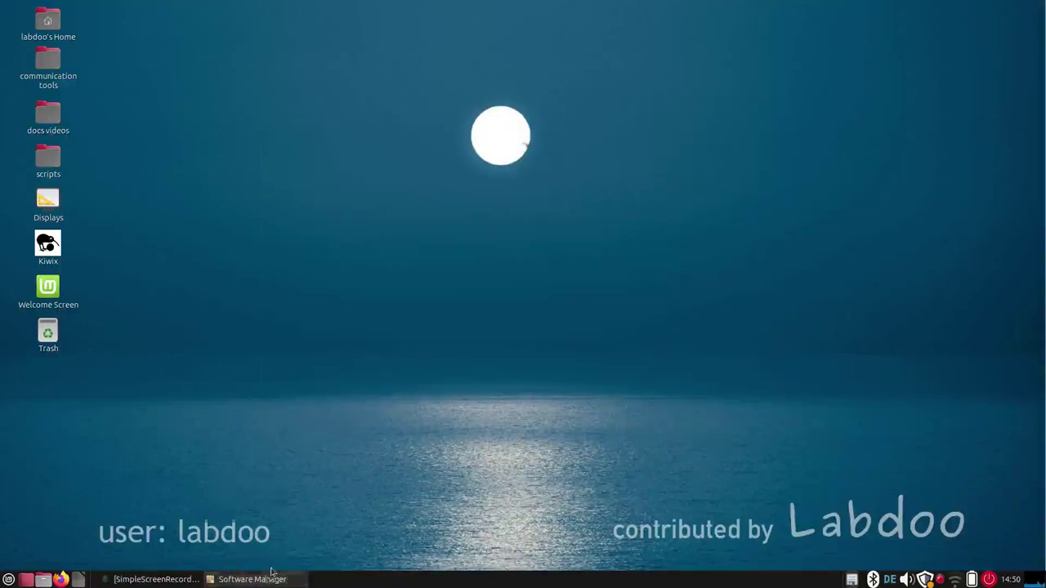
Open the desktop's scripts folder, go through the disk-maker, codecs, content, software and set-rights scripts, and minimise the folder window.
{"action": "mouse_move", "coordinate": [259, 583]}
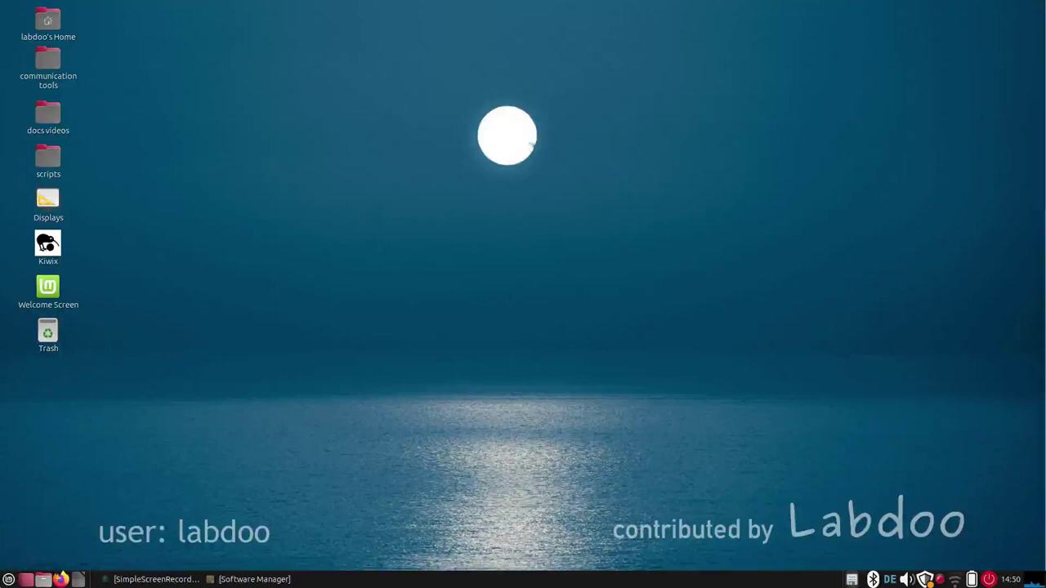
{"action": "left_click", "coordinate": [58, 159]}
{"action": "double_click", "coordinate": [57, 159]}
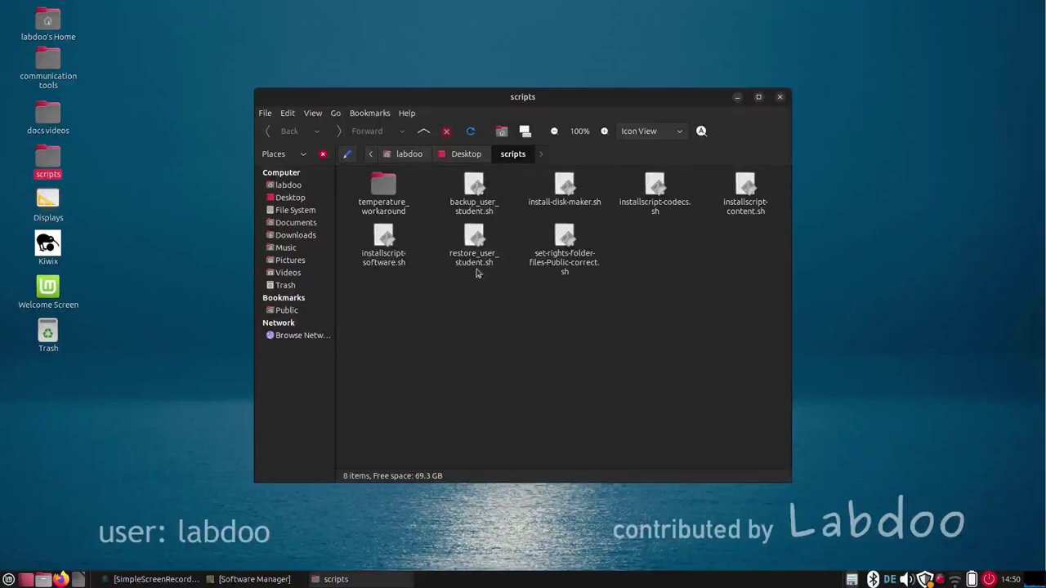
{"action": "left_click", "coordinate": [567, 187]}
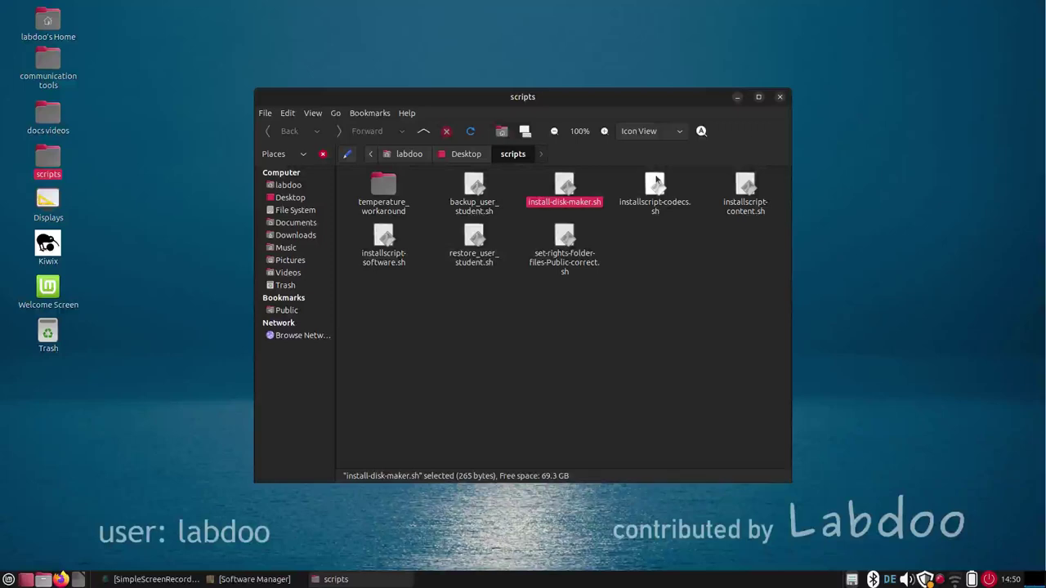
{"action": "left_click", "coordinate": [656, 180]}
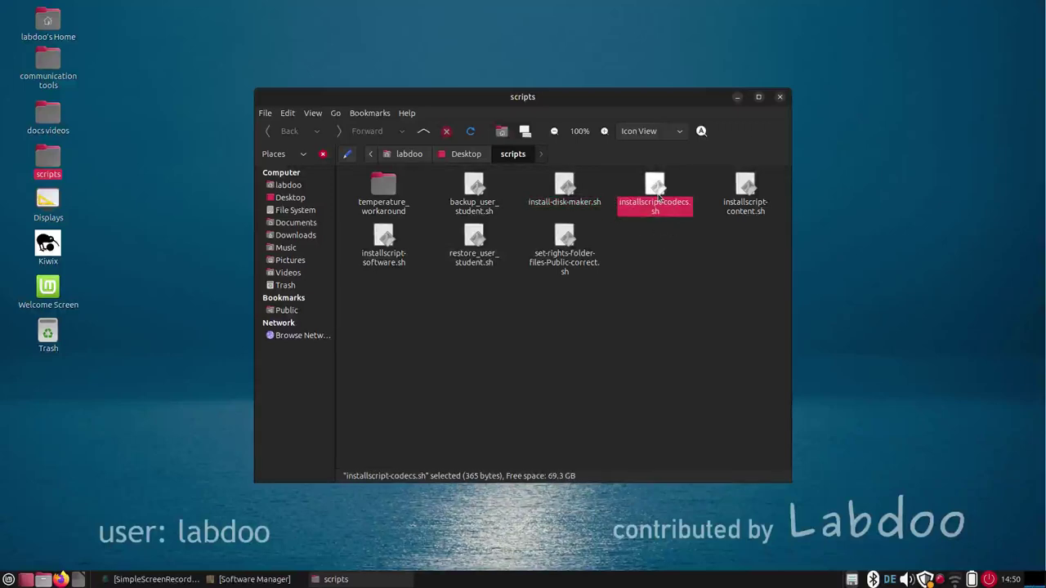
{"action": "left_click", "coordinate": [746, 206]}
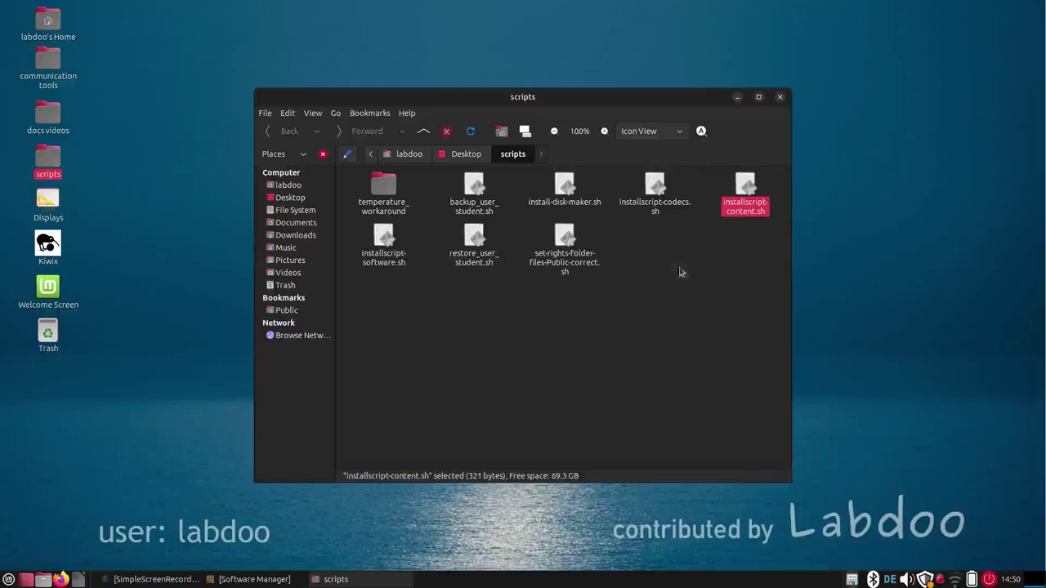
{"action": "left_click", "coordinate": [379, 260]}
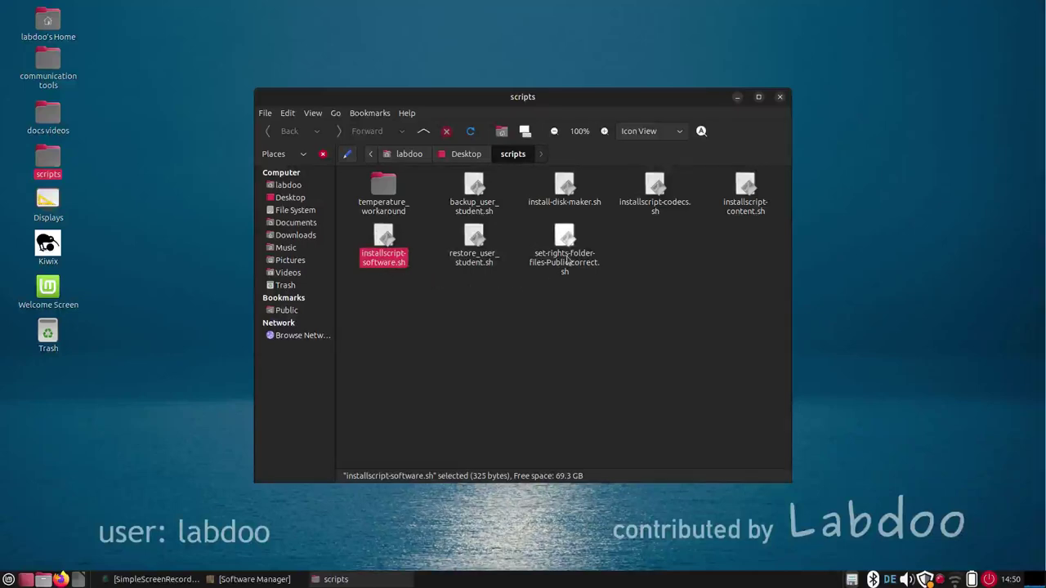
{"action": "left_click", "coordinate": [570, 260]}
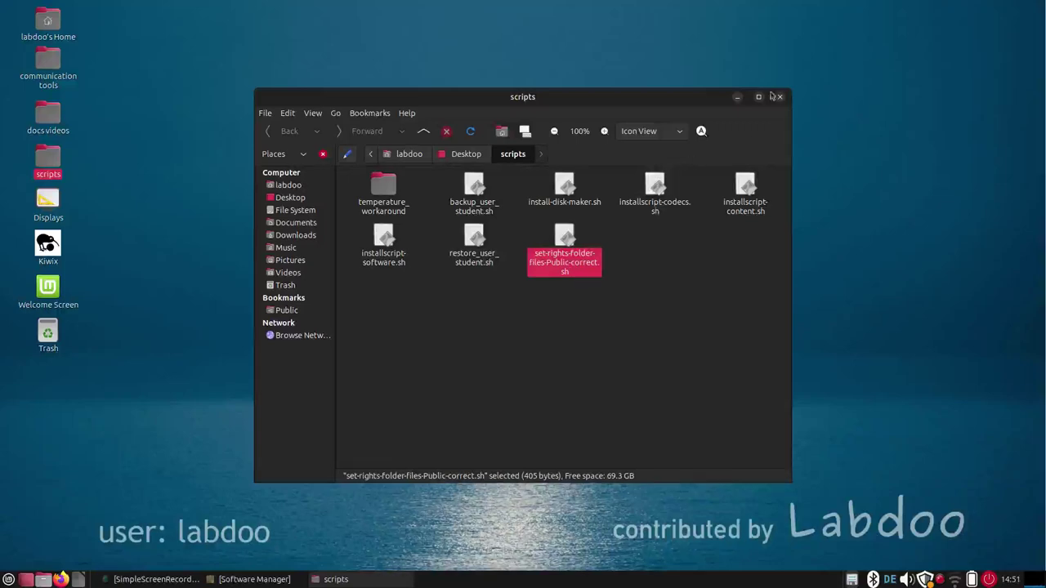
{"action": "left_click", "coordinate": [737, 97]}
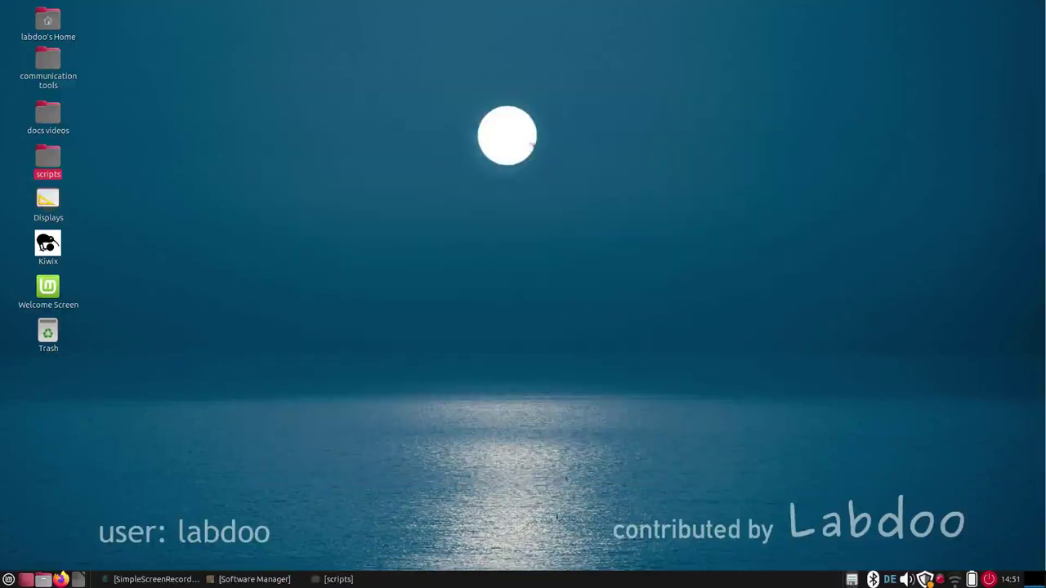
Restore the Software Manager and browse its featured applications, categories and top-rated programs.
{"action": "left_click", "coordinate": [284, 583]}
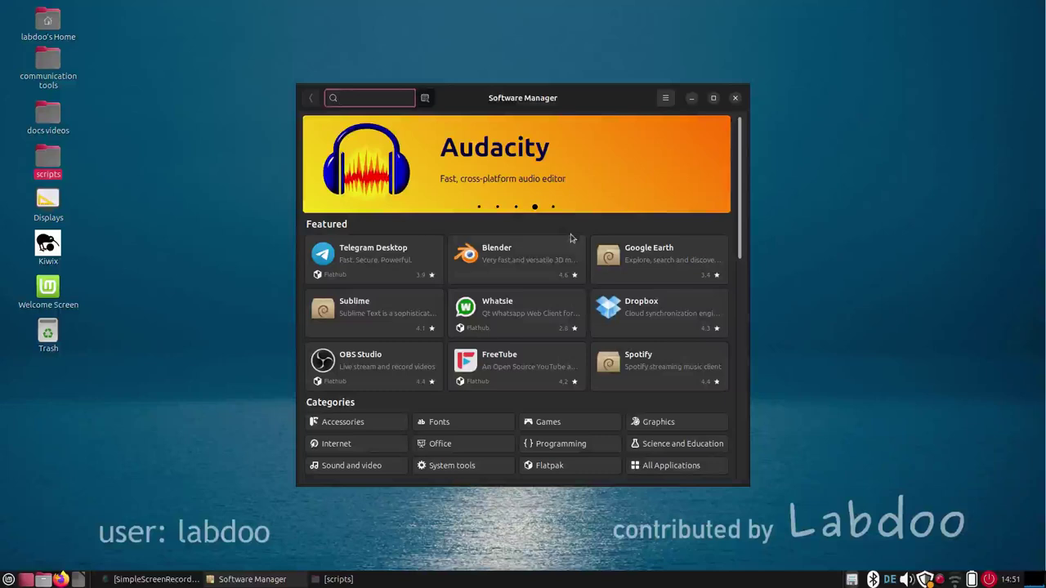
{"action": "scroll", "coordinate": [574, 235], "scroll_direction": "down", "scroll_amount": 5}
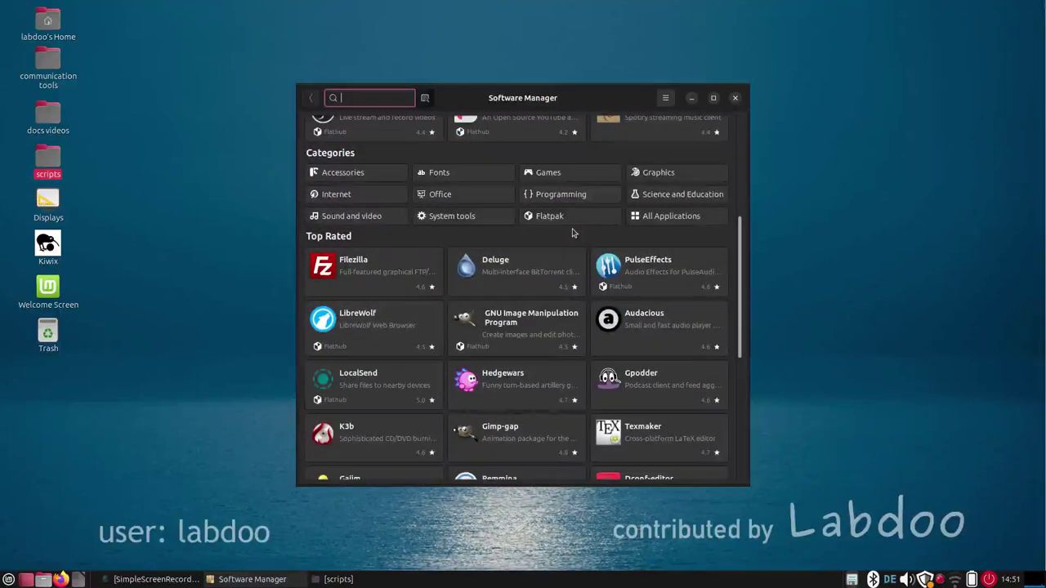
{"action": "scroll", "coordinate": [574, 235], "scroll_direction": "down", "scroll_amount": 4}
{"action": "scroll", "coordinate": [575, 234], "scroll_direction": "up", "scroll_amount": 2}
{"action": "scroll", "coordinate": [574, 235], "scroll_direction": "up", "scroll_amount": 6}
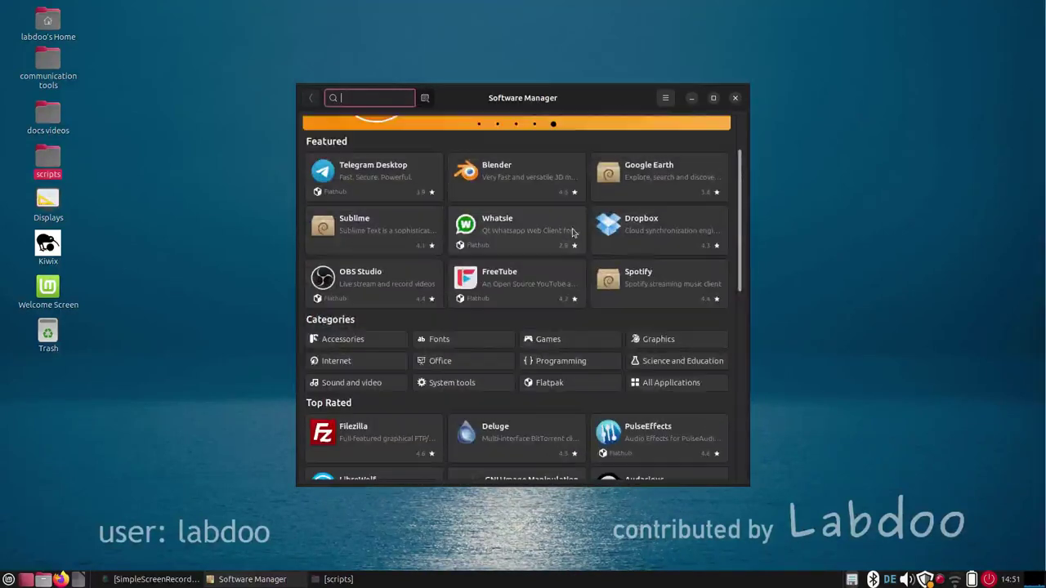
Open the Software Manager's Programming category and browse its applications down to the entries around Python3.
{"action": "left_click", "coordinate": [560, 371]}
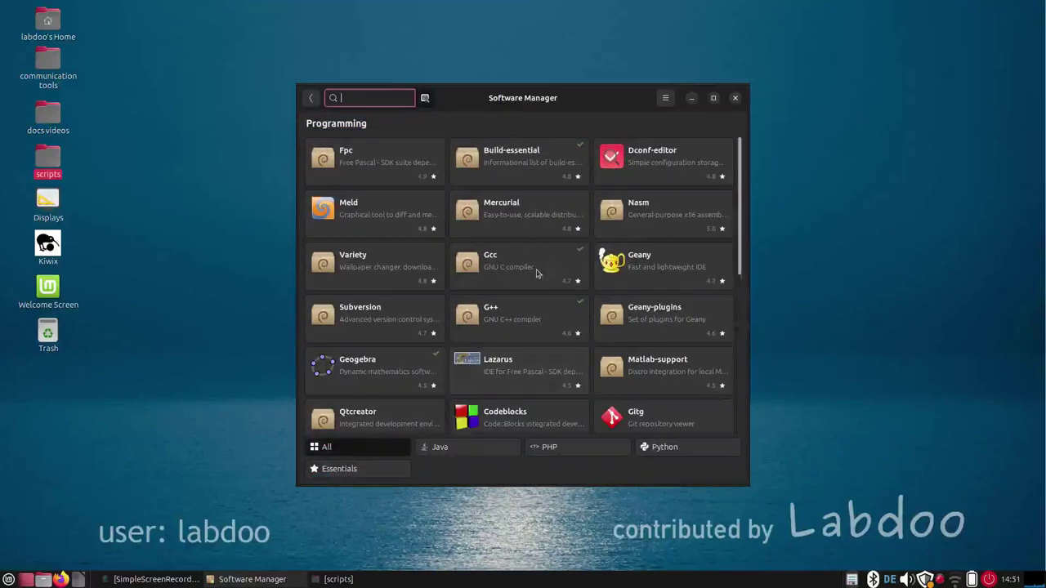
{"action": "scroll", "coordinate": [541, 271], "scroll_direction": "down", "scroll_amount": 3}
{"action": "scroll", "coordinate": [540, 272], "scroll_direction": "down", "scroll_amount": 5}
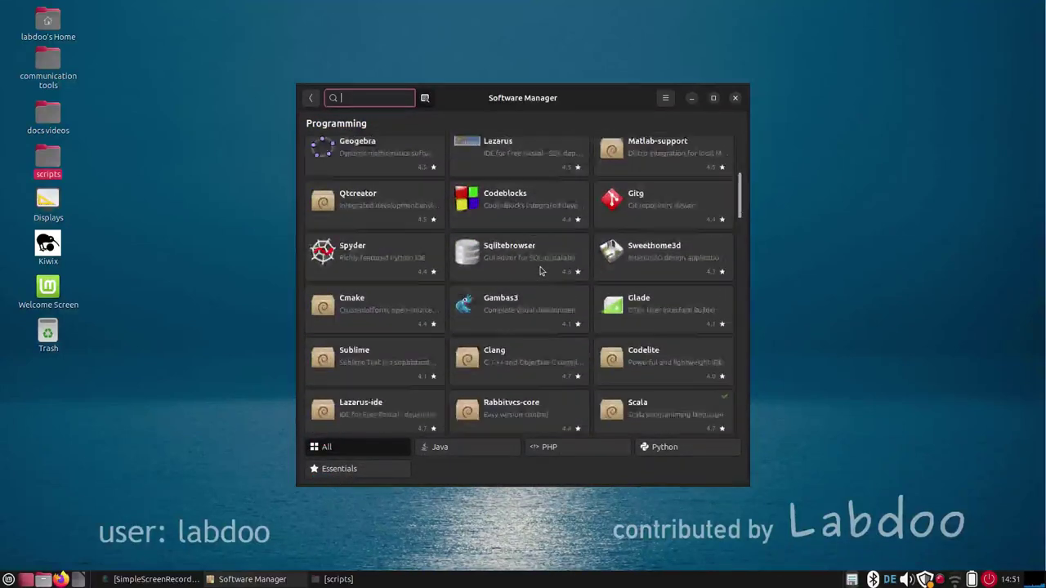
{"action": "scroll", "coordinate": [747, 169], "scroll_direction": "up", "scroll_amount": 2}
{"action": "scroll", "coordinate": [746, 169], "scroll_direction": "up", "scroll_amount": 5}
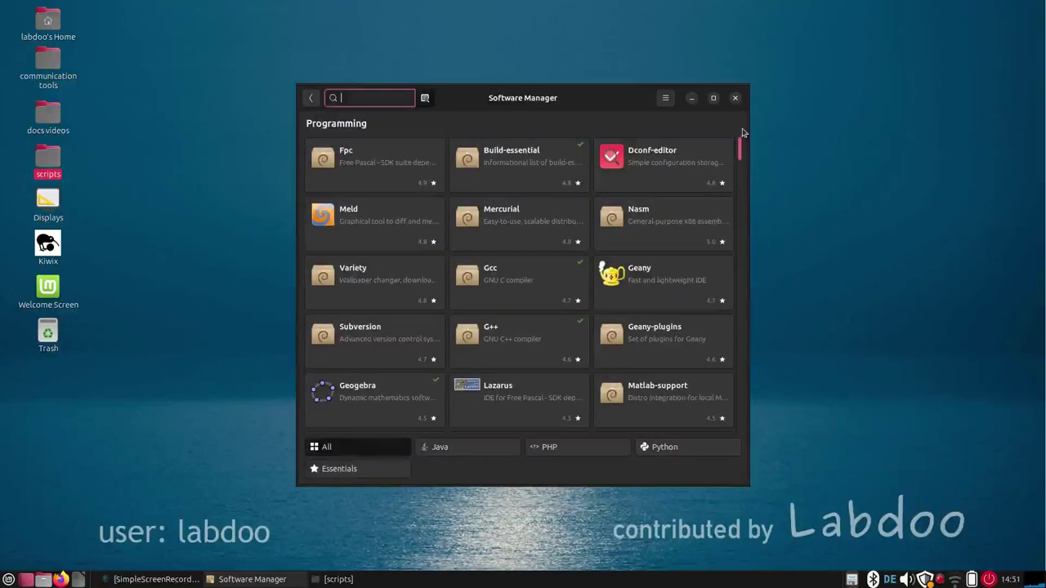
{"action": "scroll", "coordinate": [746, 175], "scroll_direction": "down", "scroll_amount": 8}
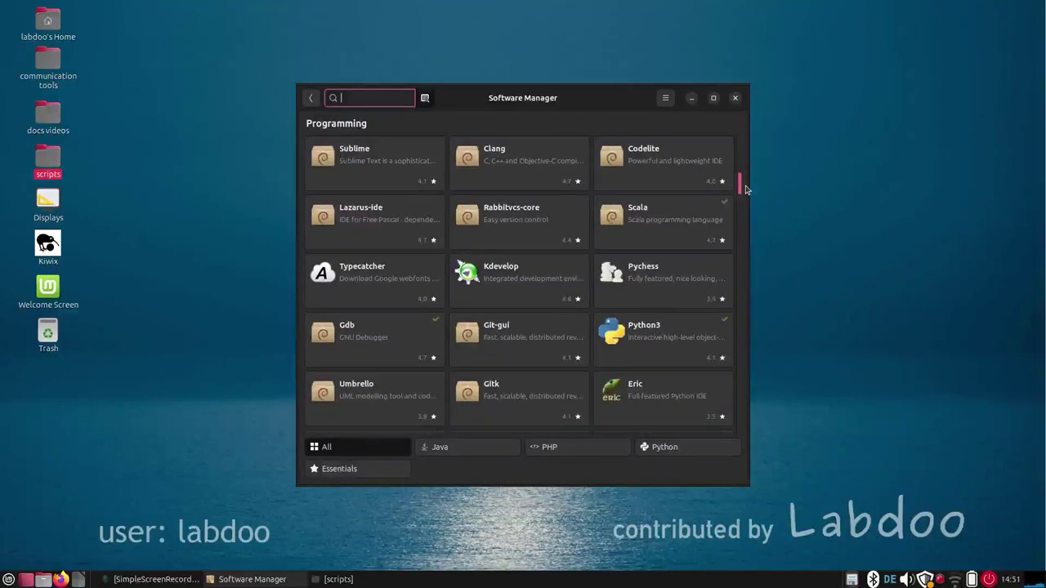
View the details page of the Python3 package and return to the Programming list.
{"action": "left_click", "coordinate": [675, 340]}
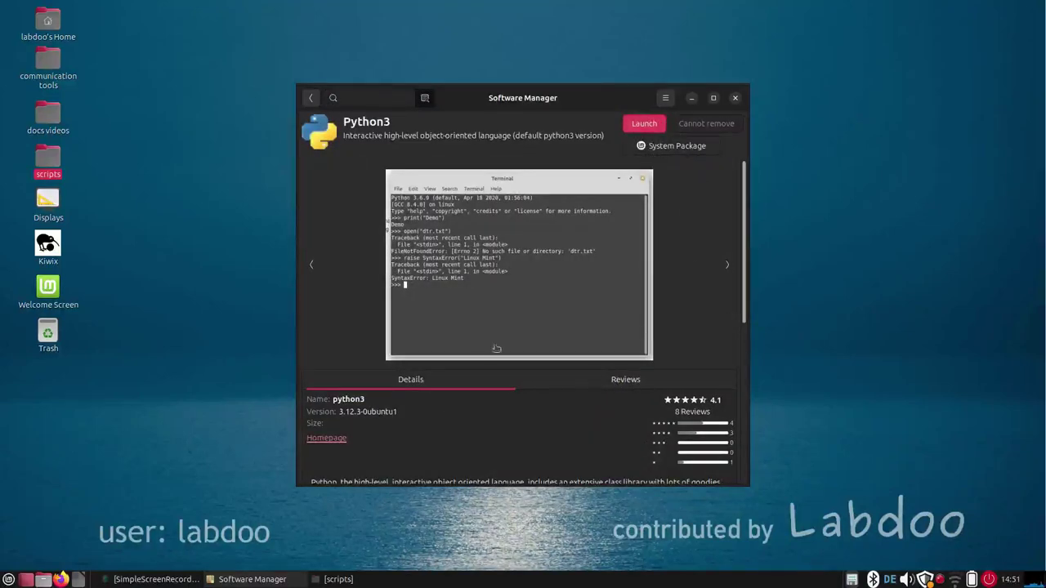
{"action": "scroll", "coordinate": [491, 349], "scroll_direction": "down", "scroll_amount": 4}
{"action": "scroll", "coordinate": [464, 232], "scroll_direction": "up", "scroll_amount": 4}
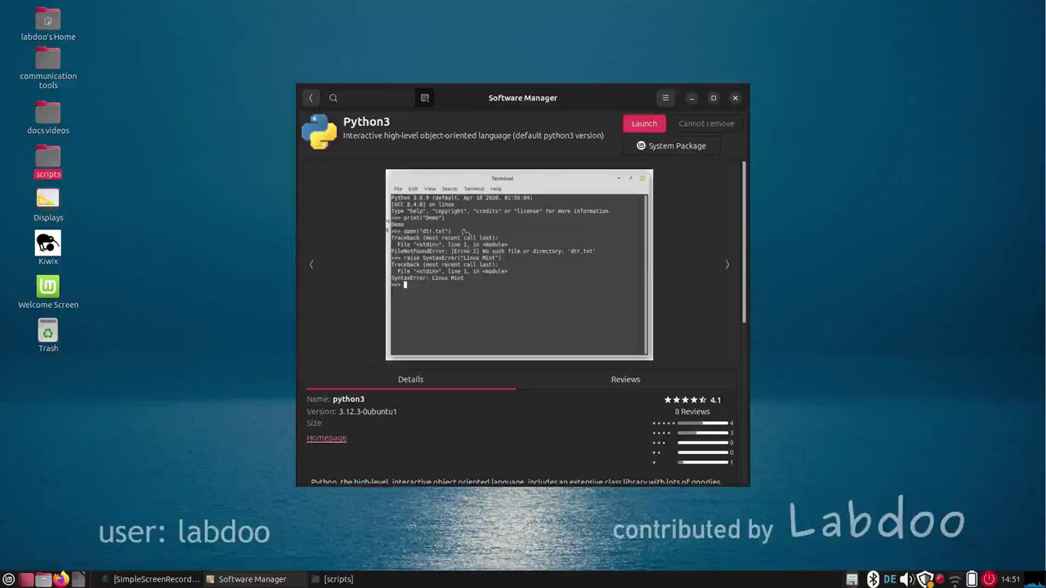
{"action": "left_click", "coordinate": [311, 98]}
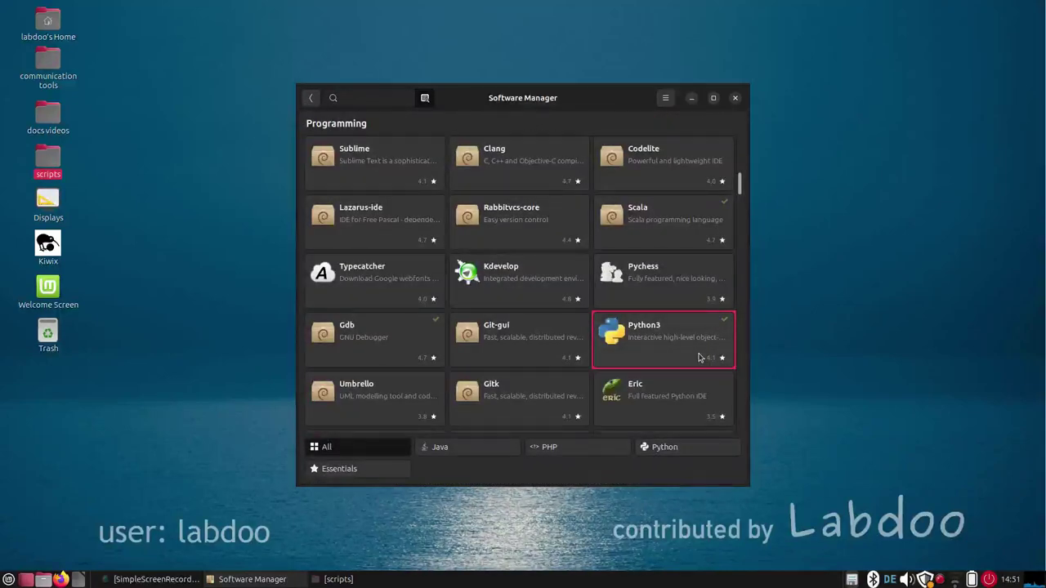
Browse further through the Programming applications, return to the Software Manager's home page and minimise its window.
{"action": "scroll", "coordinate": [539, 274], "scroll_direction": "down", "scroll_amount": 2}
{"action": "scroll", "coordinate": [537, 276], "scroll_direction": "down", "scroll_amount": 8}
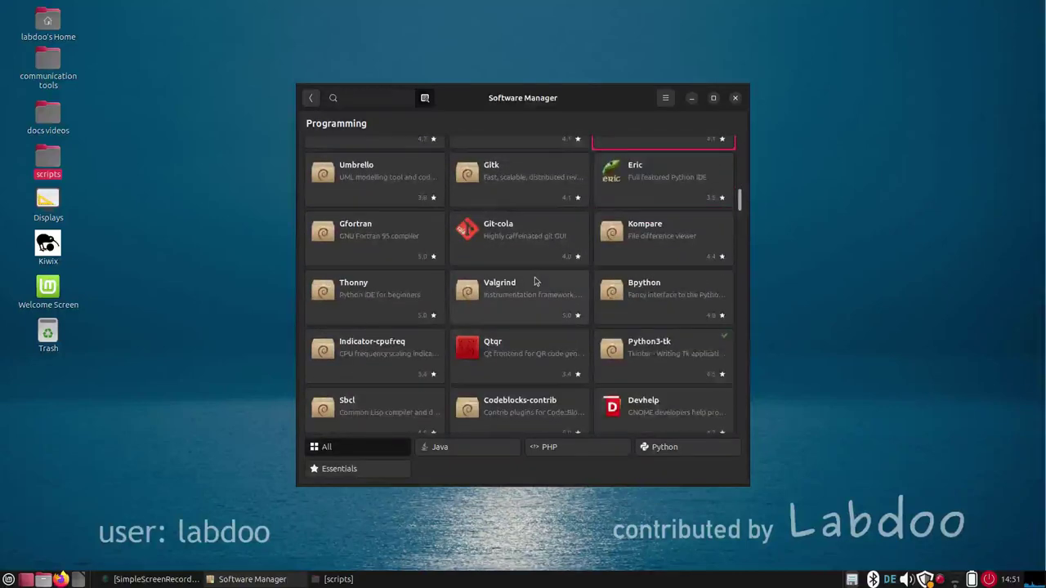
{"action": "scroll", "coordinate": [535, 283], "scroll_direction": "down", "scroll_amount": 2}
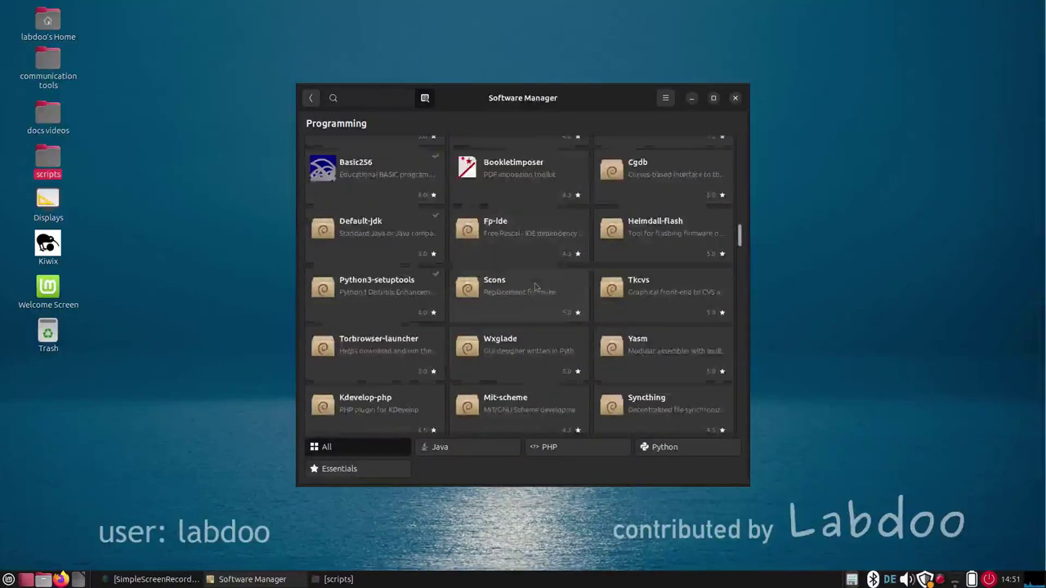
{"action": "left_click", "coordinate": [310, 98]}
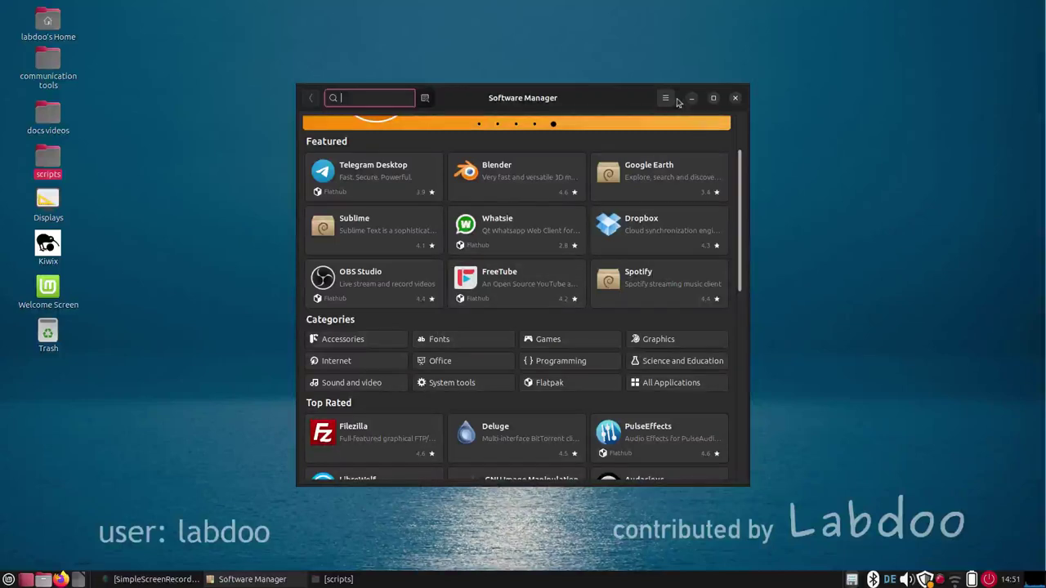
{"action": "left_click", "coordinate": [691, 98]}
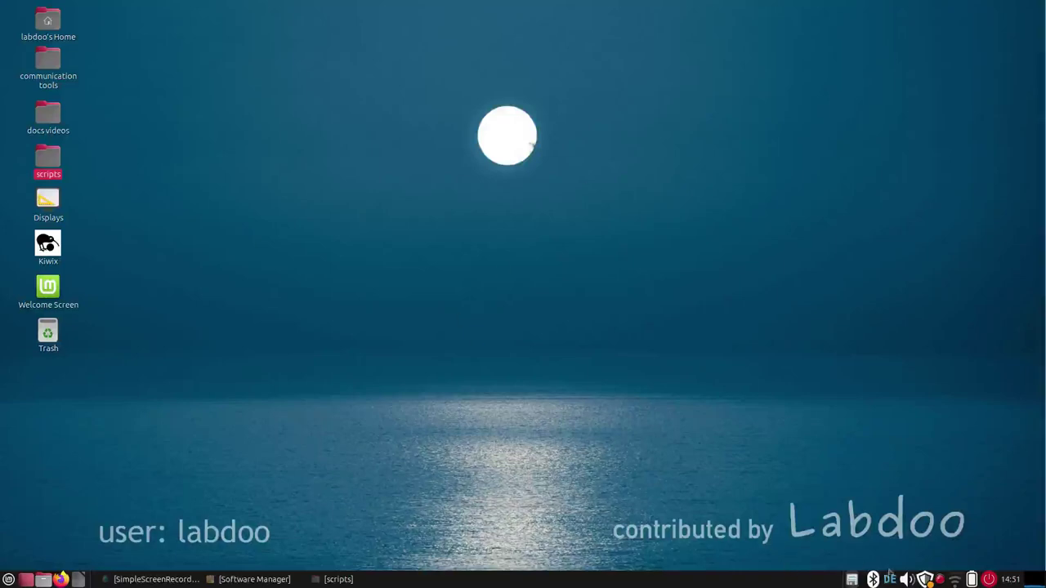
Switch to the Update Manager, review the pending updates and refresh the list, dismissing the error report.
{"action": "left_click", "coordinate": [925, 580]}
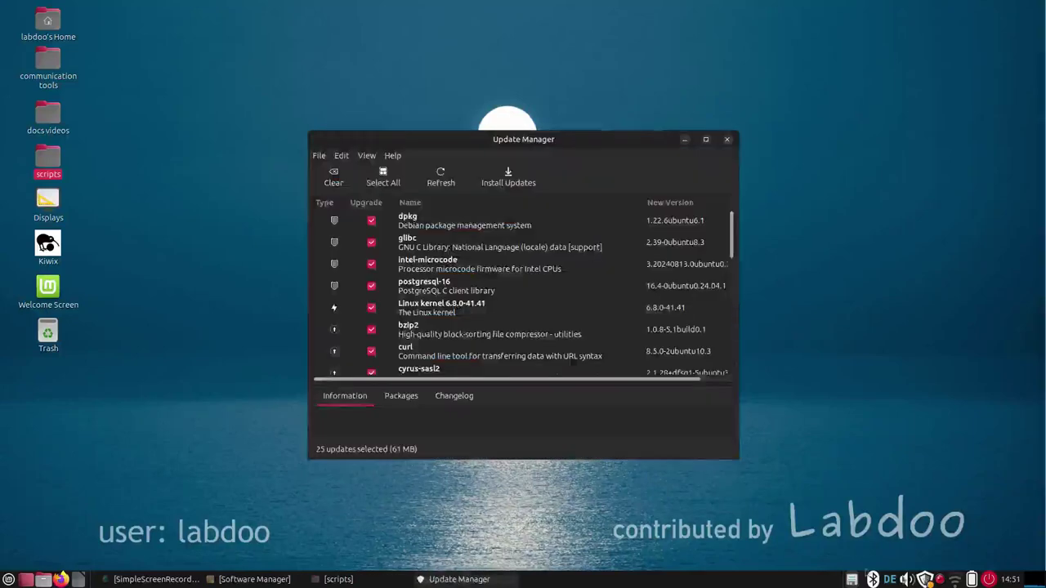
{"action": "scroll", "coordinate": [450, 275], "scroll_direction": "down", "scroll_amount": 3}
{"action": "scroll", "coordinate": [451, 274], "scroll_direction": "down", "scroll_amount": 5}
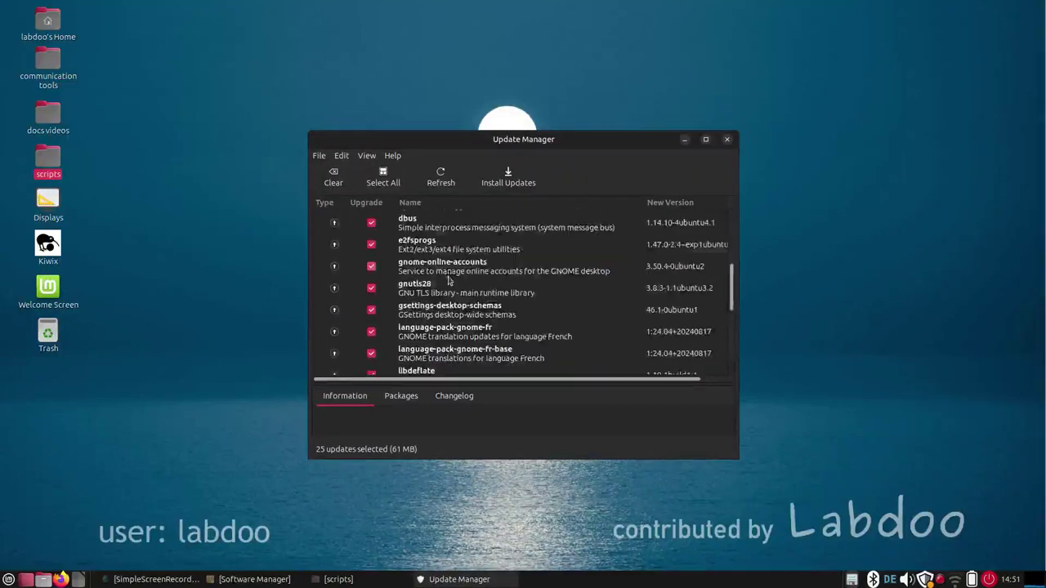
{"action": "scroll", "coordinate": [445, 294], "scroll_direction": "up", "scroll_amount": 8}
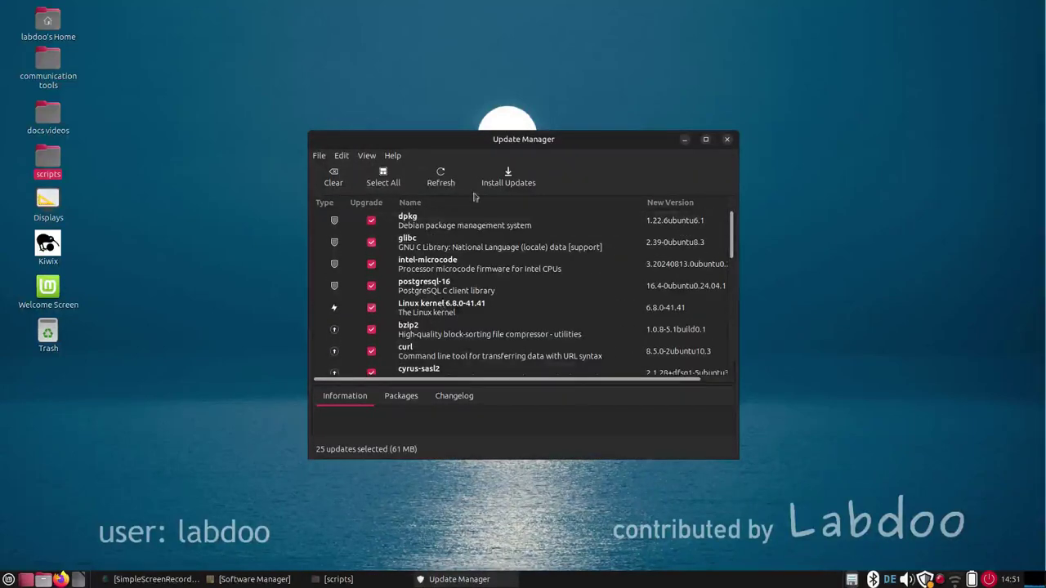
{"action": "left_click", "coordinate": [447, 179]}
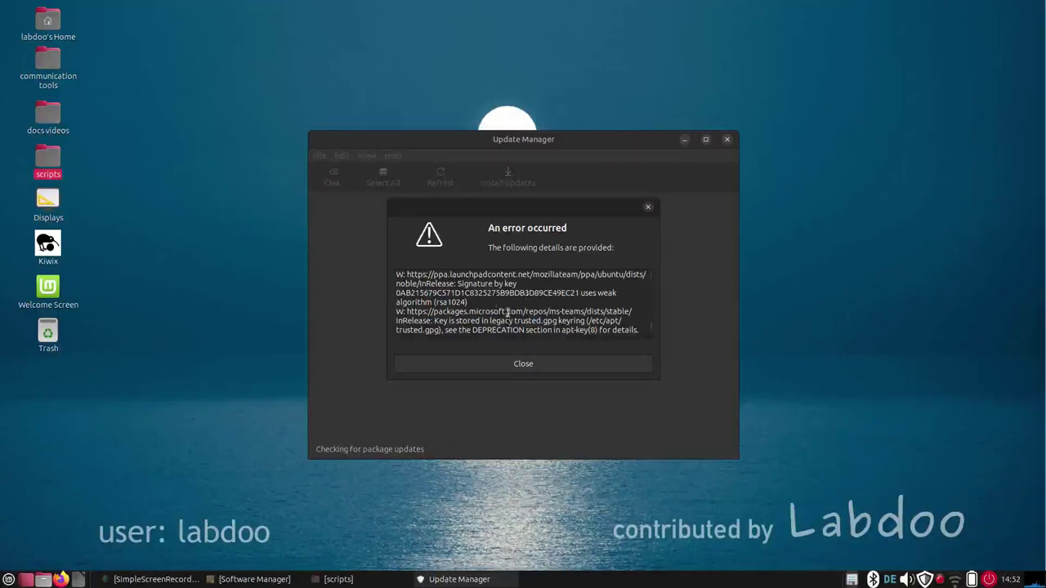
{"action": "left_click", "coordinate": [518, 369]}
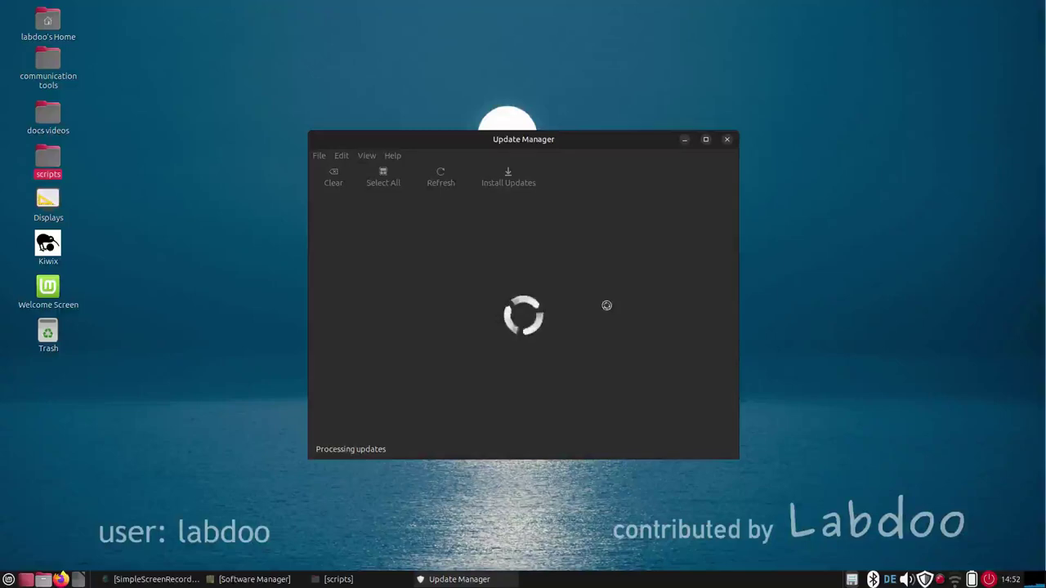
Install the selected updates, accepting the additional Linux kernel 6.8.0-41 packages and authenticating with the account password.
{"action": "left_click", "coordinate": [528, 172]}
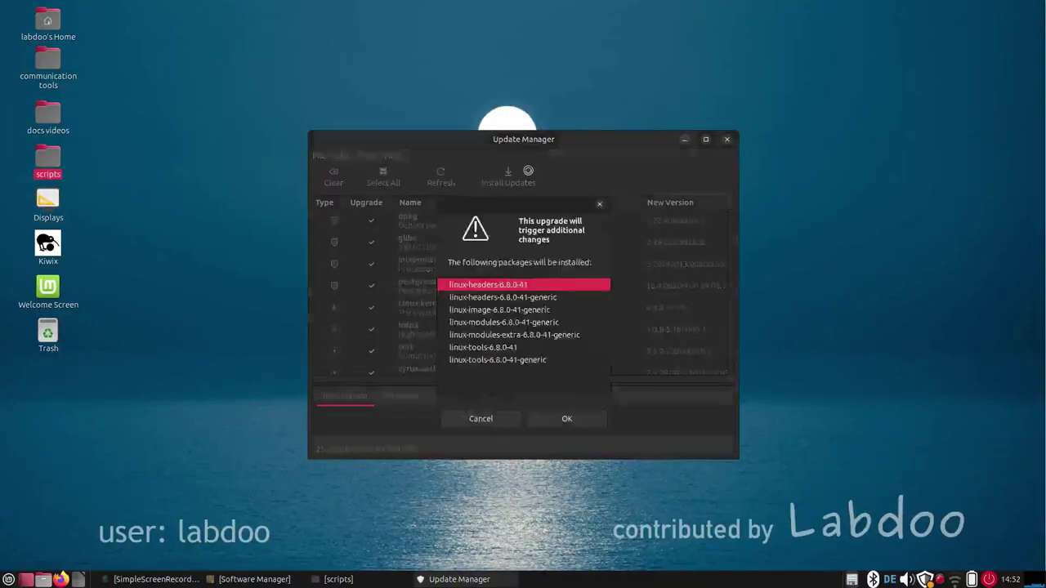
{"action": "left_click", "coordinate": [573, 421]}
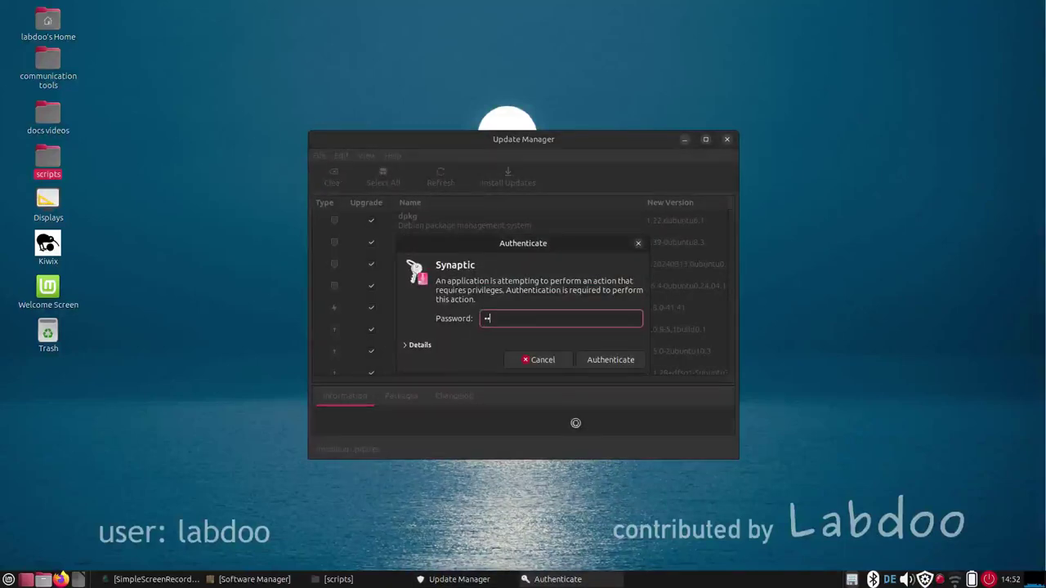
{"action": "type", "text": "****"}
{"action": "key", "text": "Return"}
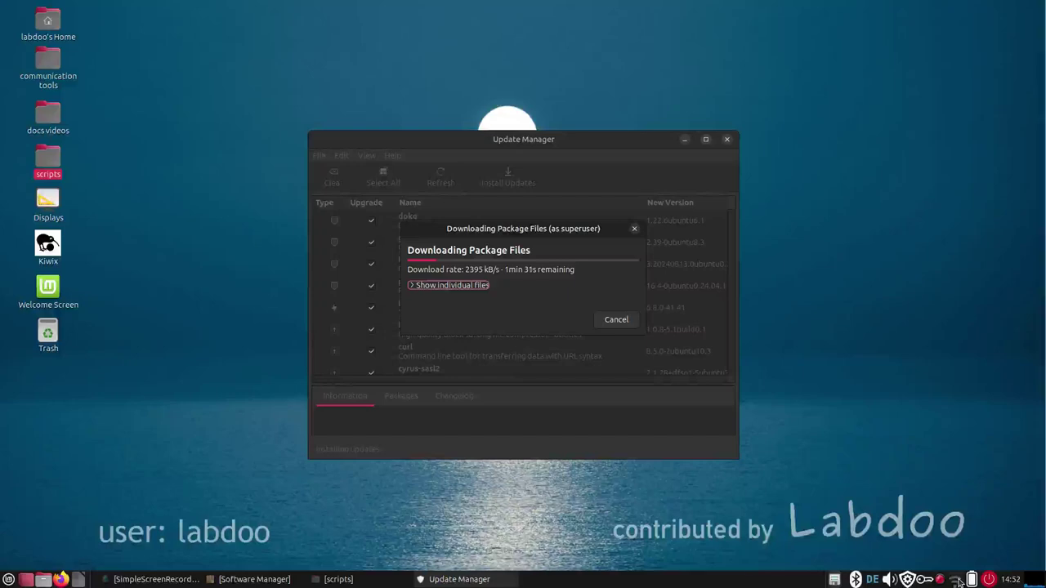
Review the individual package files in the download progress, collapse the file list and minimise the Update Manager.
{"action": "mouse_move", "coordinate": [956, 581]}
{"action": "left_click", "coordinate": [414, 287]}
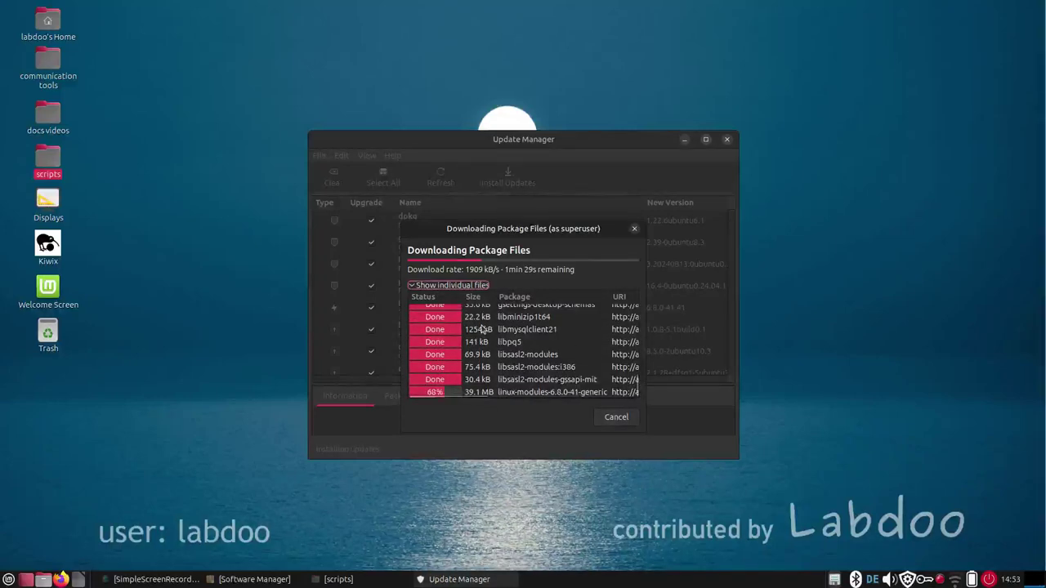
{"action": "scroll", "coordinate": [537, 341], "scroll_direction": "up", "scroll_amount": 2}
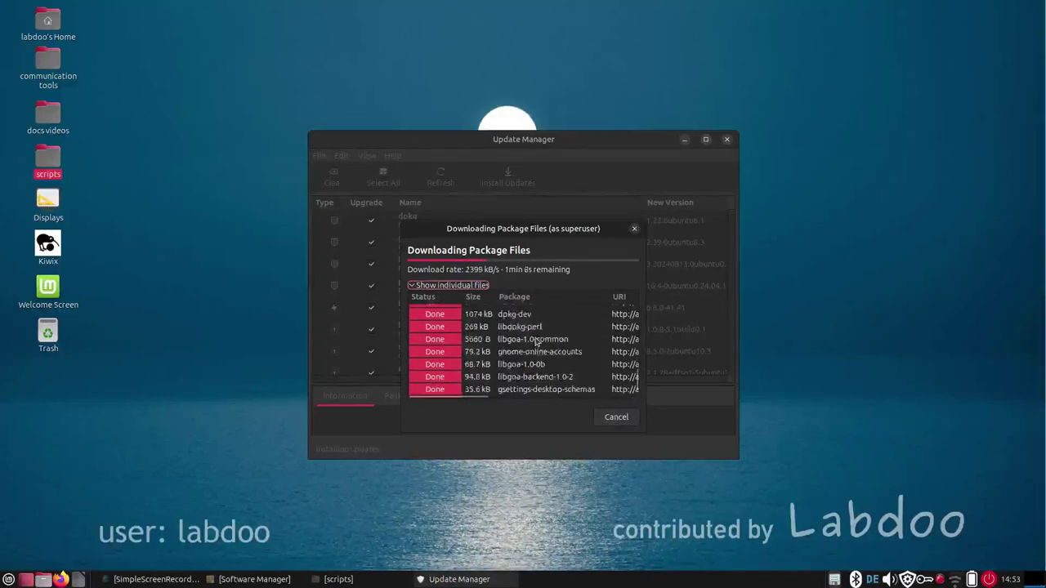
{"action": "left_click", "coordinate": [413, 287]}
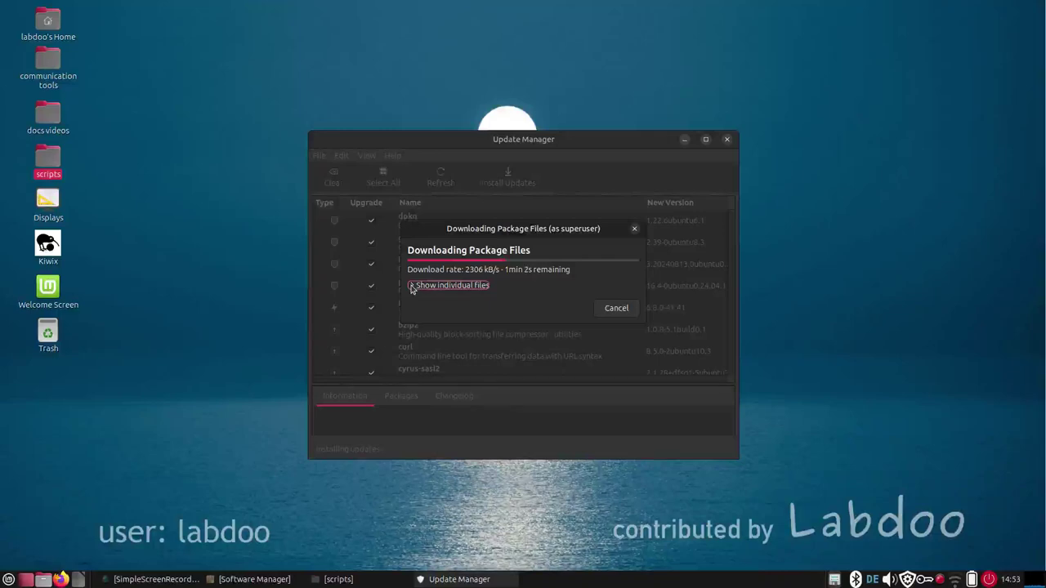
{"action": "left_click", "coordinate": [685, 140]}
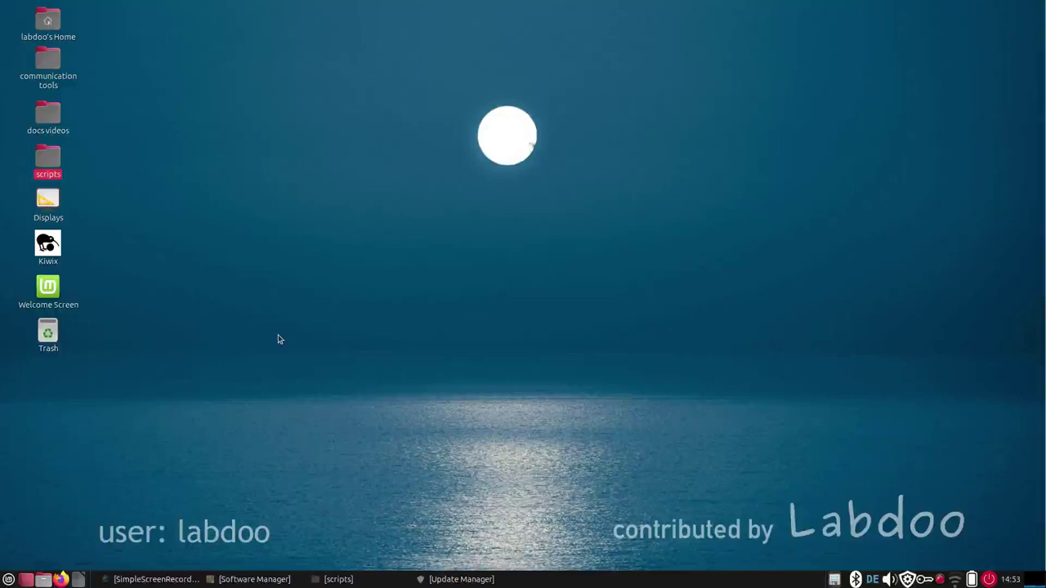